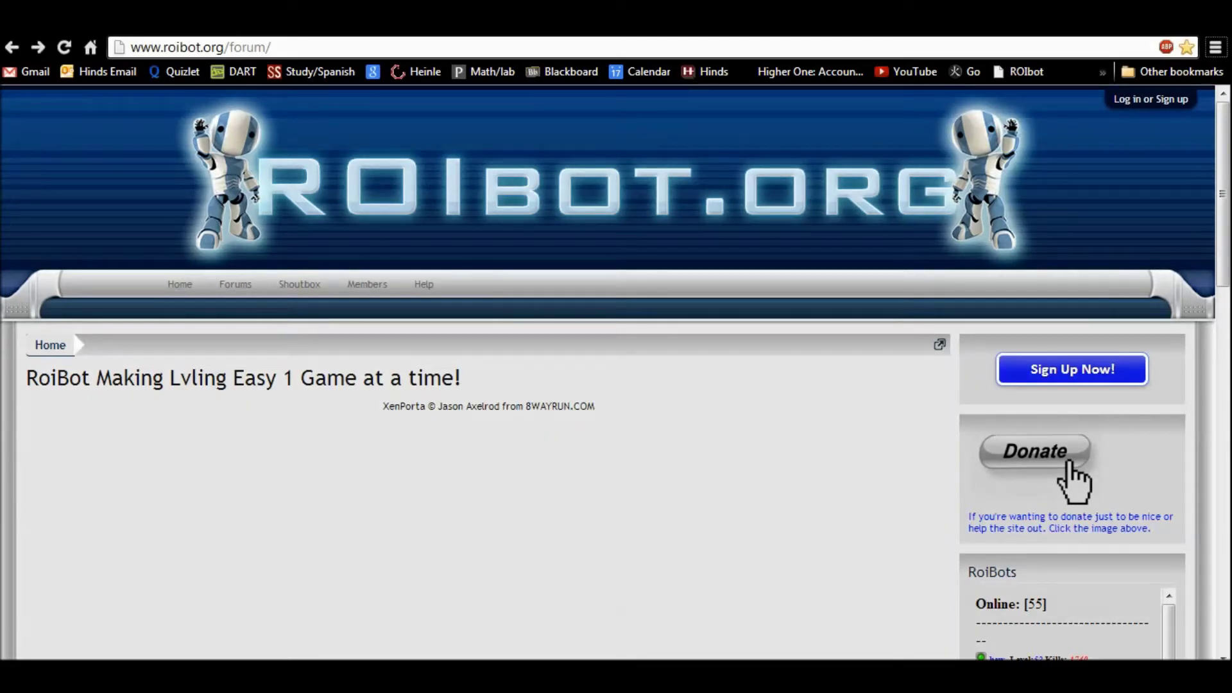
{"action": "scroll", "coordinate": [616, 372], "scroll_direction": "down", "scroll_amount": 3}
{"action": "scroll", "coordinate": [616, 372], "scroll_direction": "up", "scroll_amount": 3}
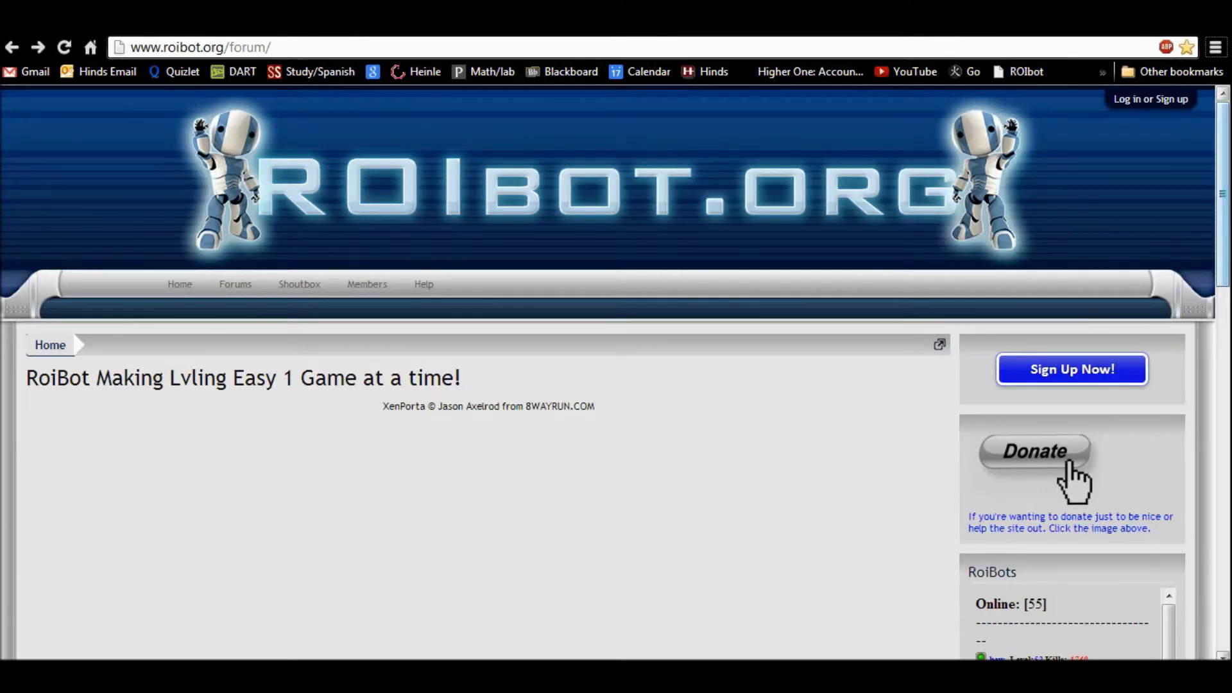
{"action": "scroll", "coordinate": [1223, 192], "scroll_direction": "down", "scroll_amount": 1}
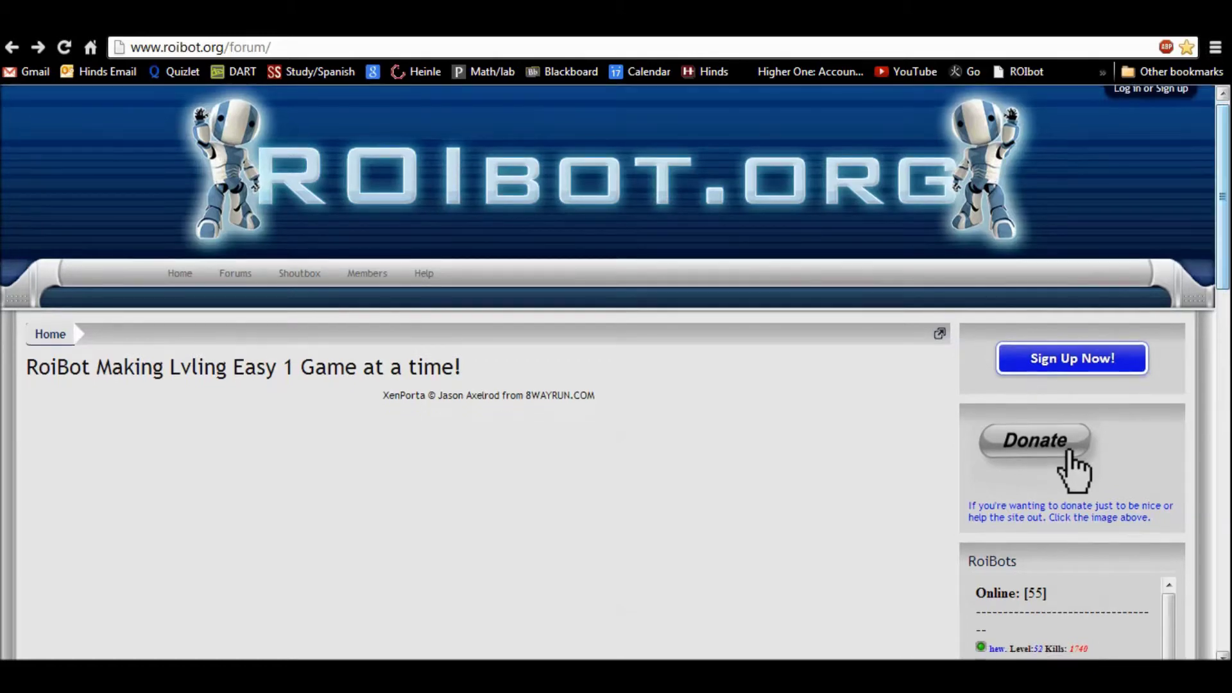
{"action": "scroll", "coordinate": [1222, 193], "scroll_direction": "up", "scroll_amount": 1}
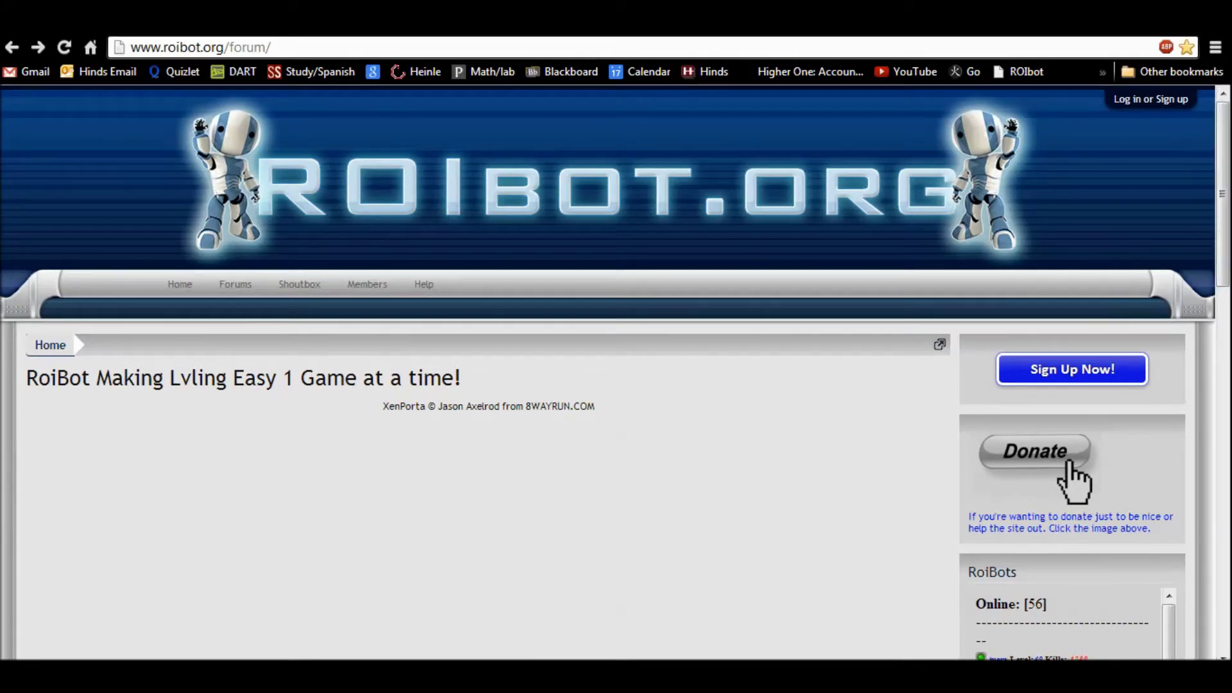
{"action": "left_click_drag", "start_coordinate": [272, 47], "coordinate": [130, 47]}
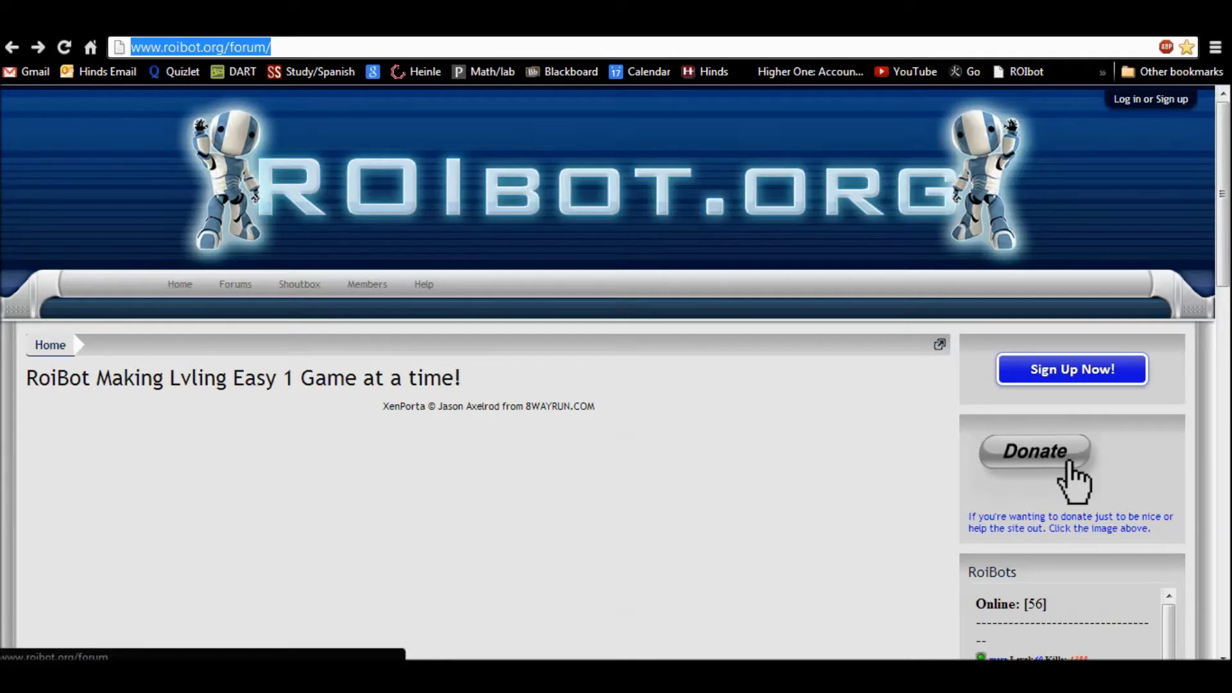
{"action": "type", "text": "www.rio"}
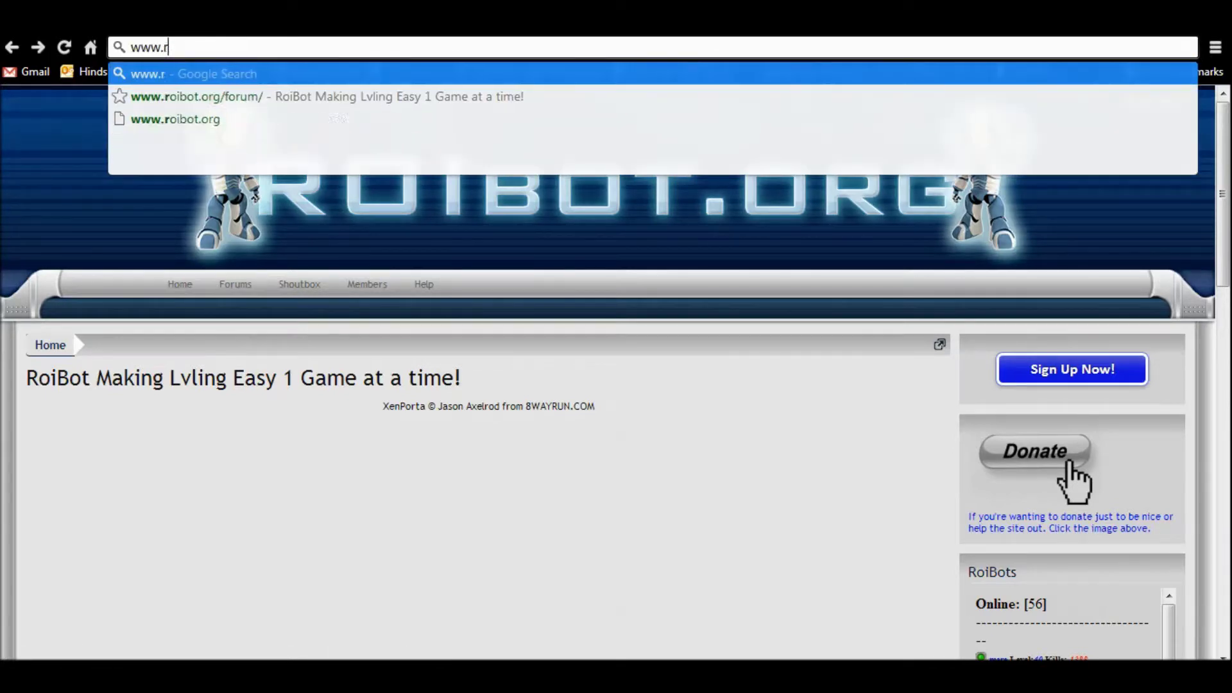
{"action": "key", "text": "BackSpace"}
{"action": "key", "text": "BackSpace"}
{"action": "type", "text": "oib"}
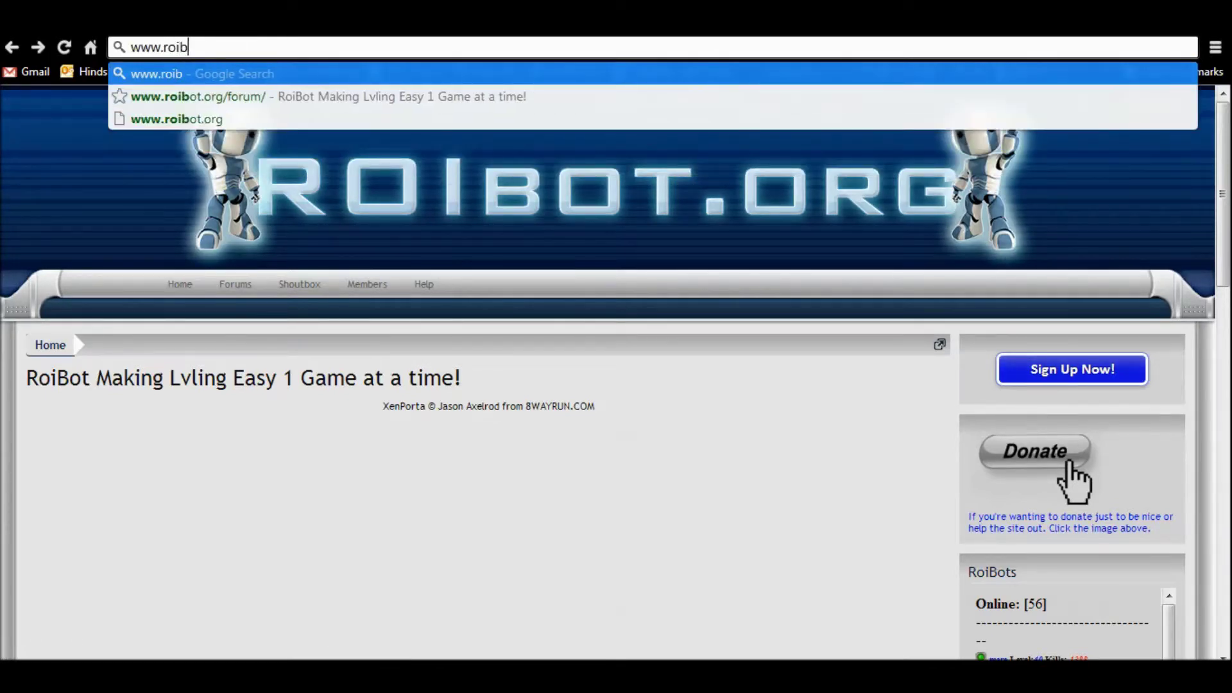
{"action": "type", "text": "ot.org"}
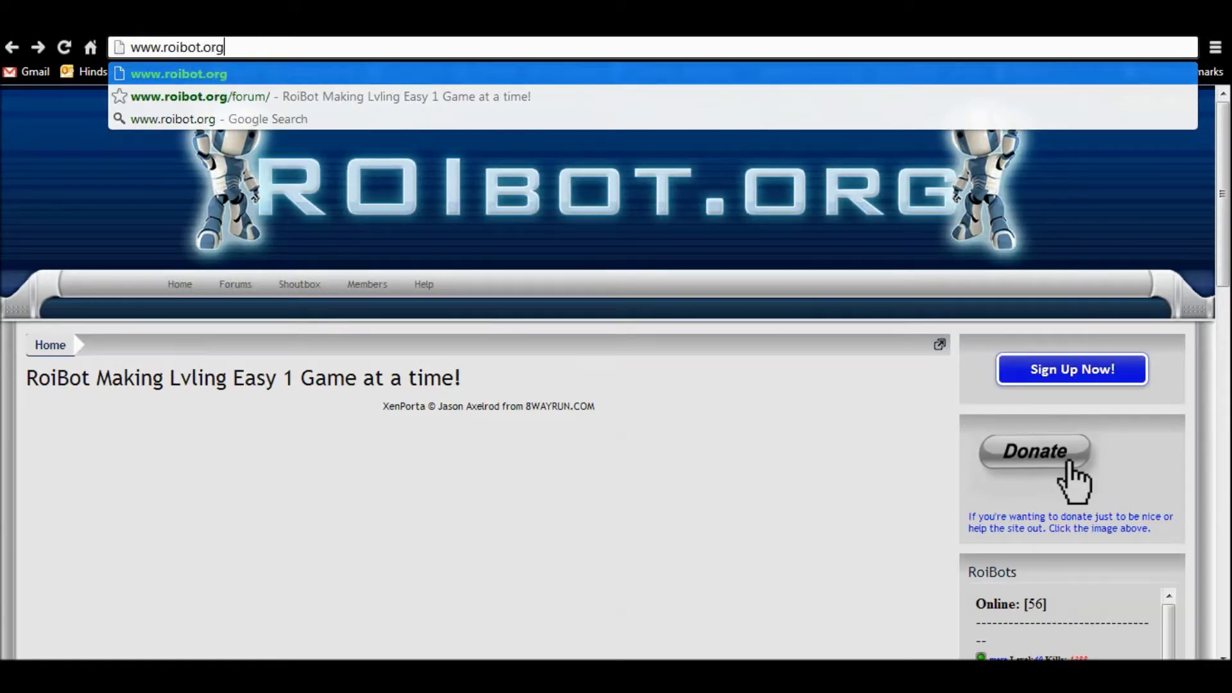
{"action": "key", "text": "Return"}
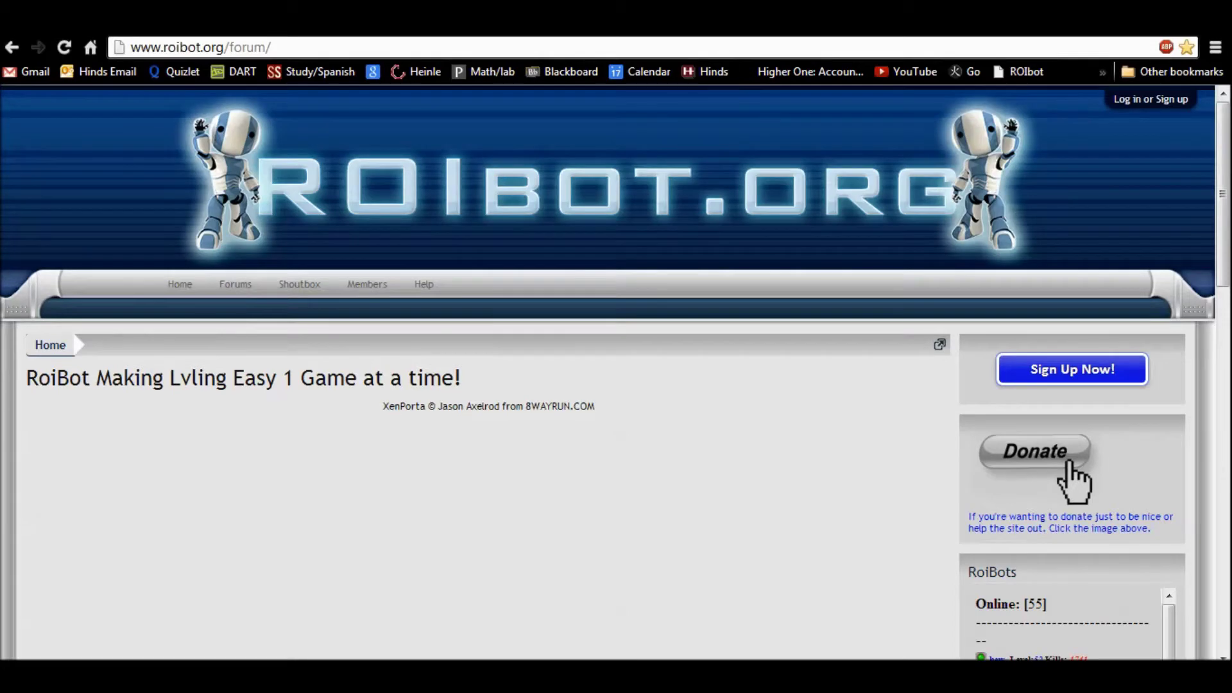
Step: Go to the forum's Log in or Sign up page
{"action": "scroll", "coordinate": [1072, 369], "scroll_direction": "down", "scroll_amount": 1}
{"action": "scroll", "coordinate": [1072, 369], "scroll_direction": "up", "scroll_amount": 1}
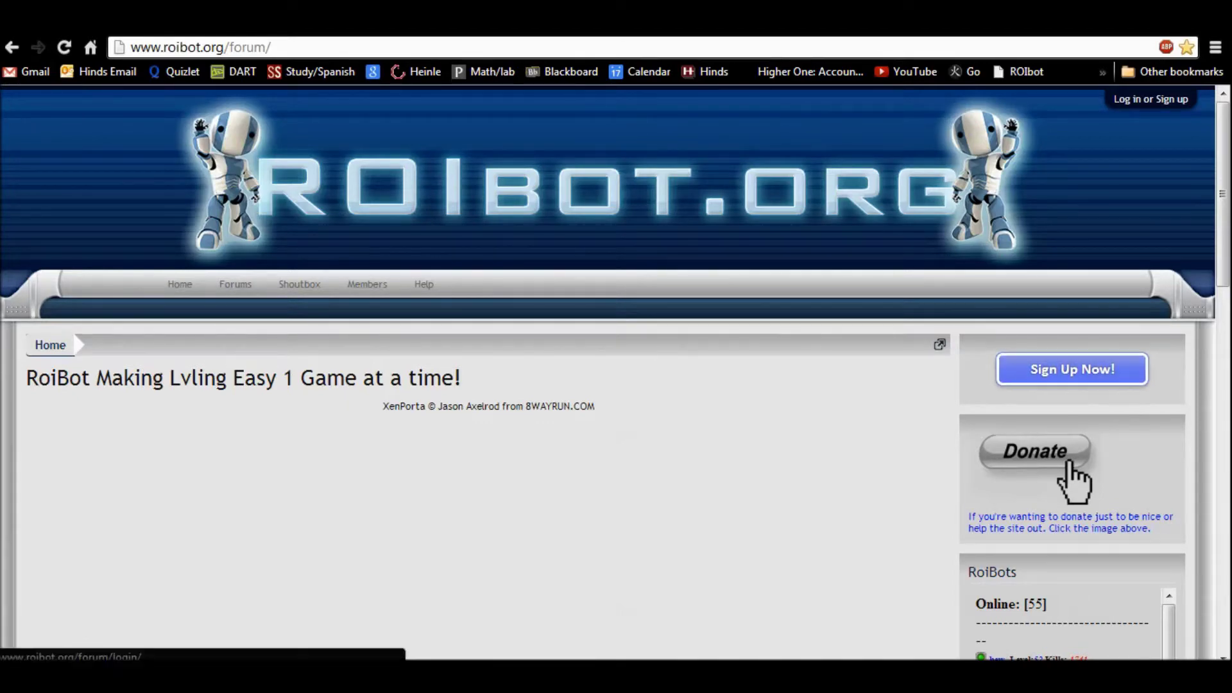
{"action": "scroll", "coordinate": [1072, 370], "scroll_direction": "down", "scroll_amount": 3}
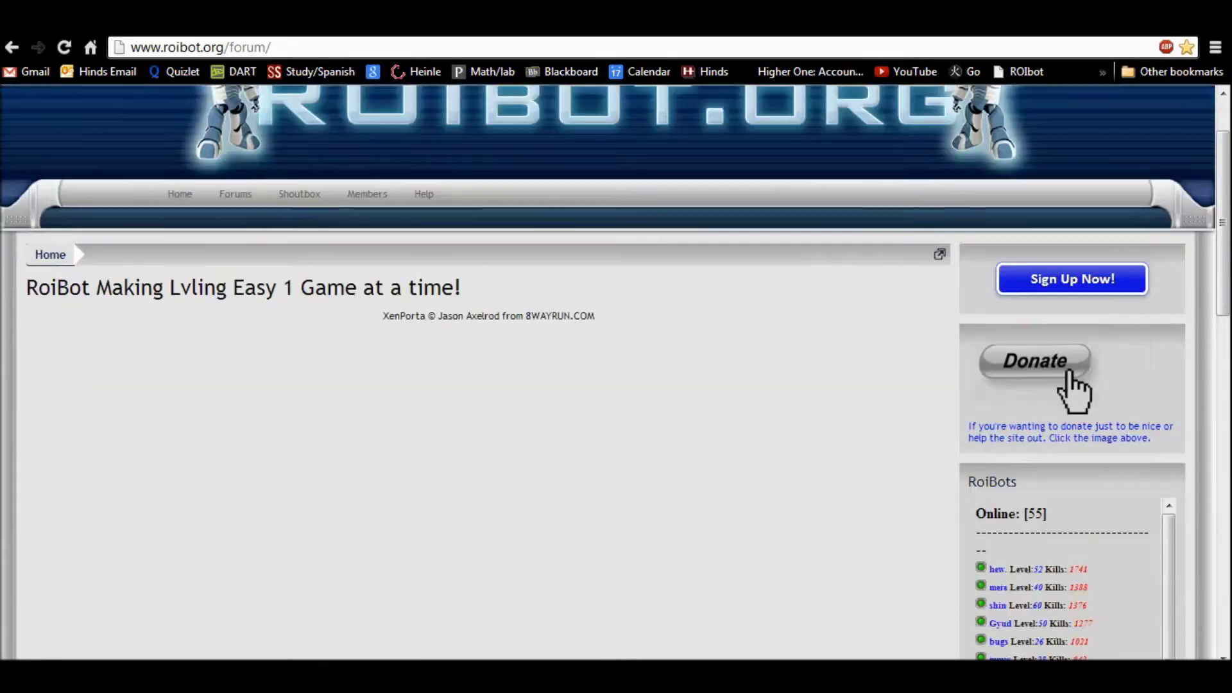
{"action": "scroll", "coordinate": [1072, 370], "scroll_direction": "up", "scroll_amount": 3}
{"action": "left_click", "coordinate": [1071, 371]}
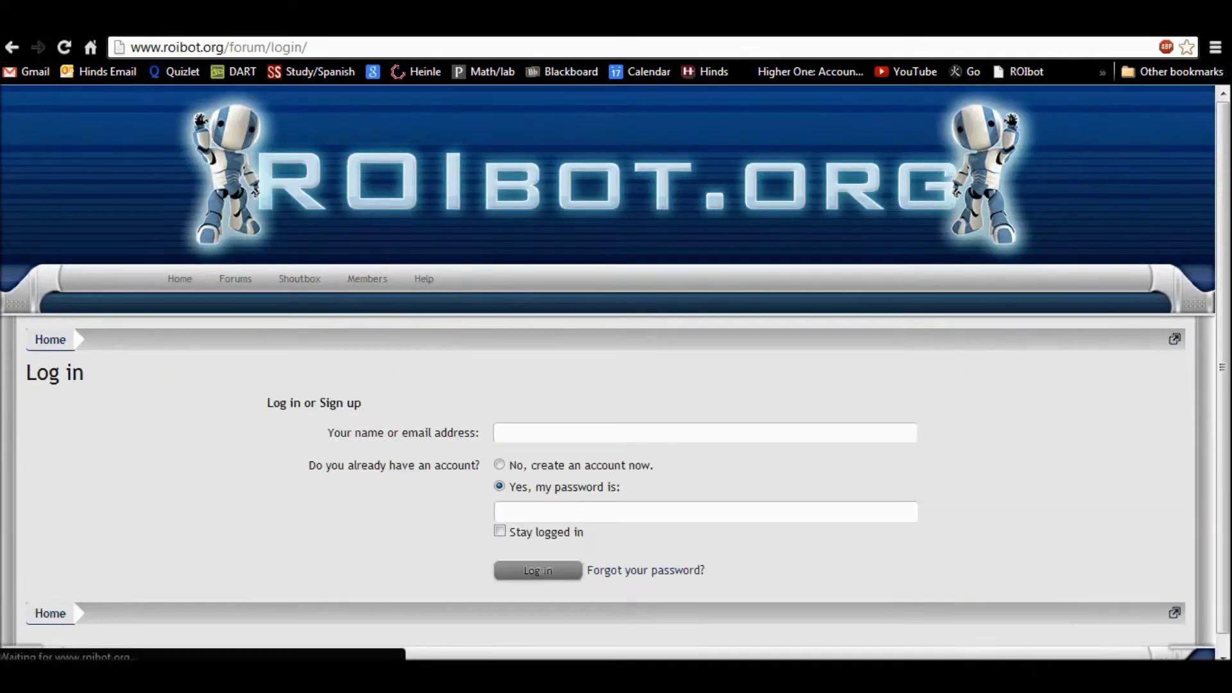
{"action": "scroll", "coordinate": [616, 372], "scroll_direction": "down", "scroll_amount": 1}
Step: Enter the account's e-mail address in the name or email field
{"action": "left_click", "coordinate": [497, 414]}
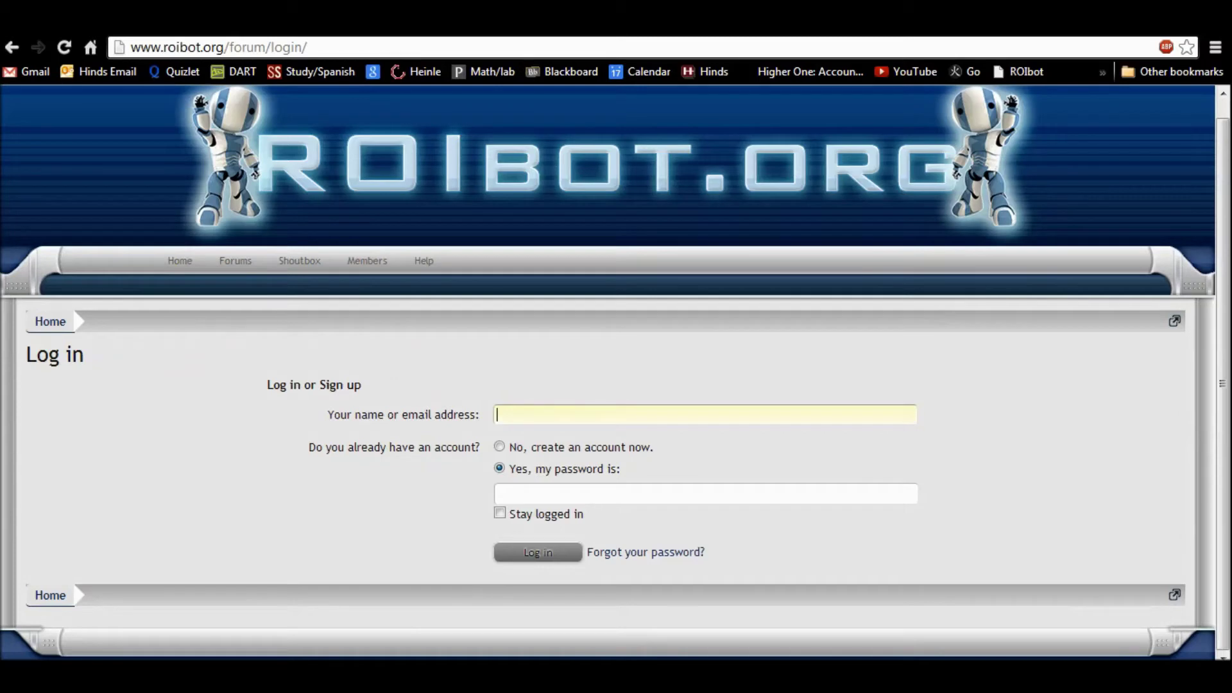
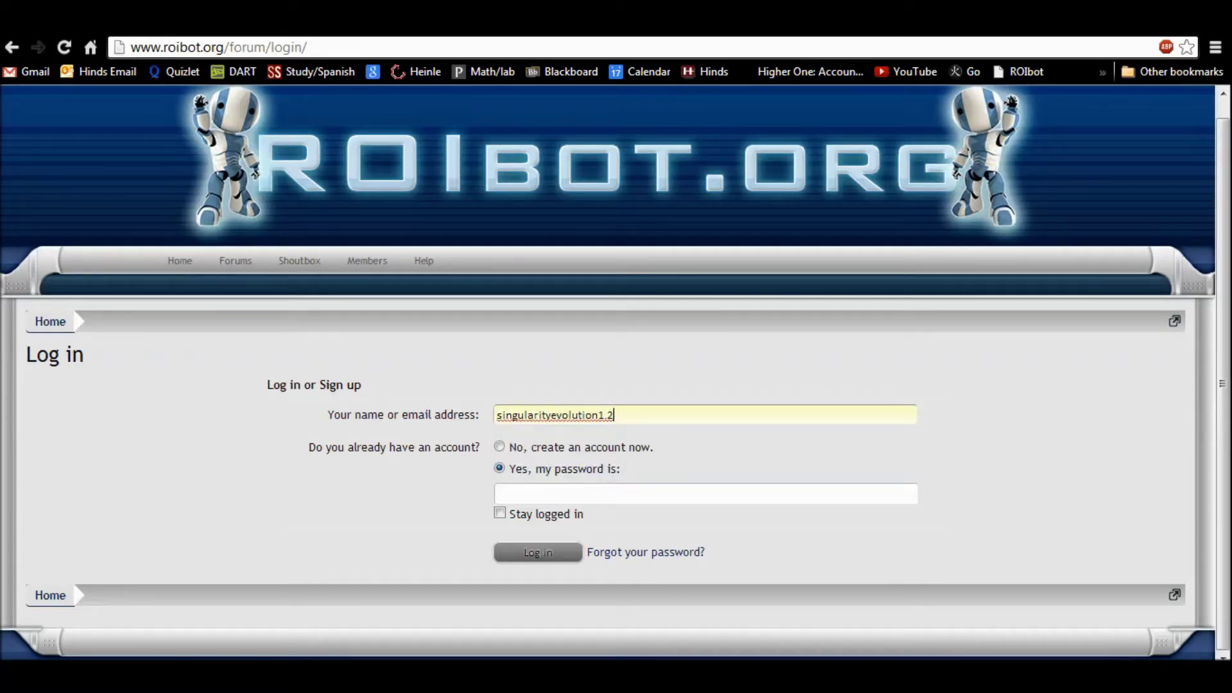
Step: Choose 'No, create an account now' and continue to the registration form
{"action": "left_click", "coordinate": [705, 493]}
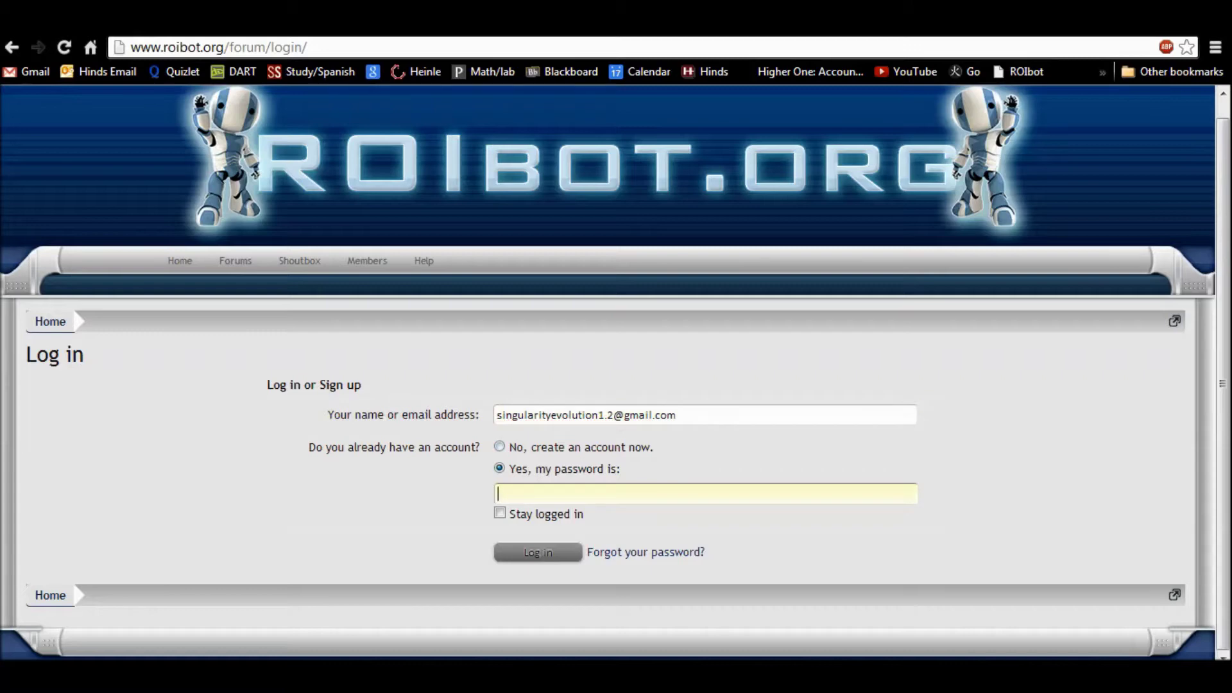
{"action": "left_click", "coordinate": [500, 446]}
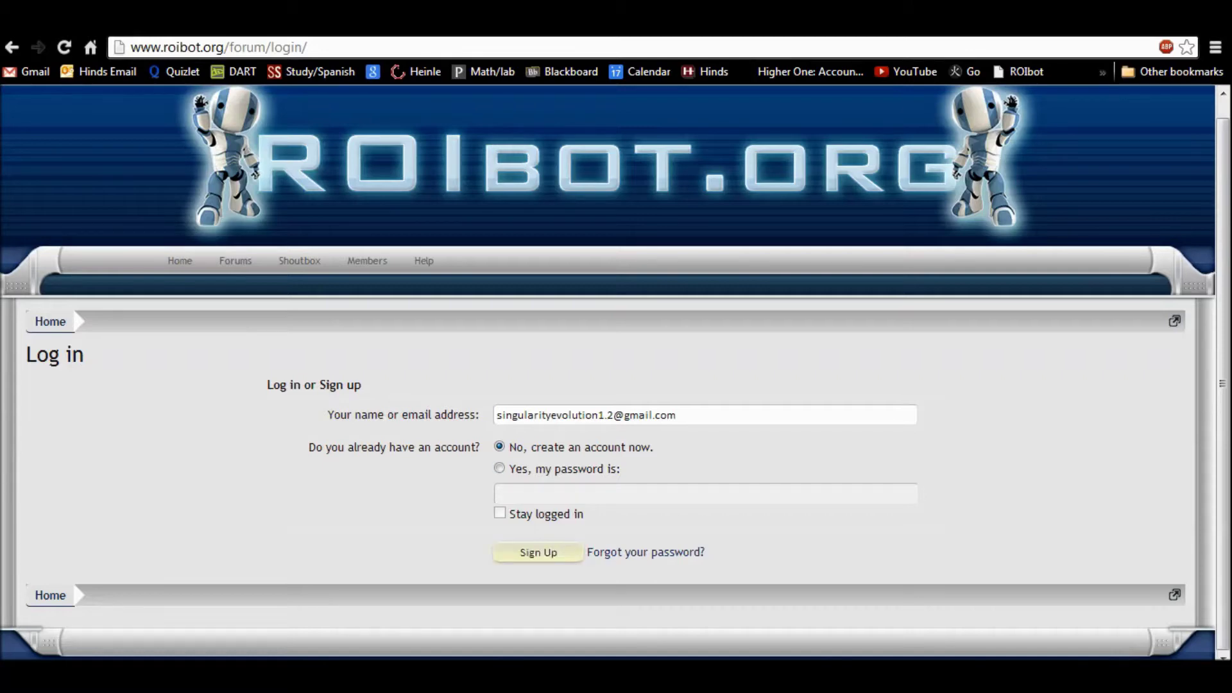
{"action": "left_click", "coordinate": [538, 552]}
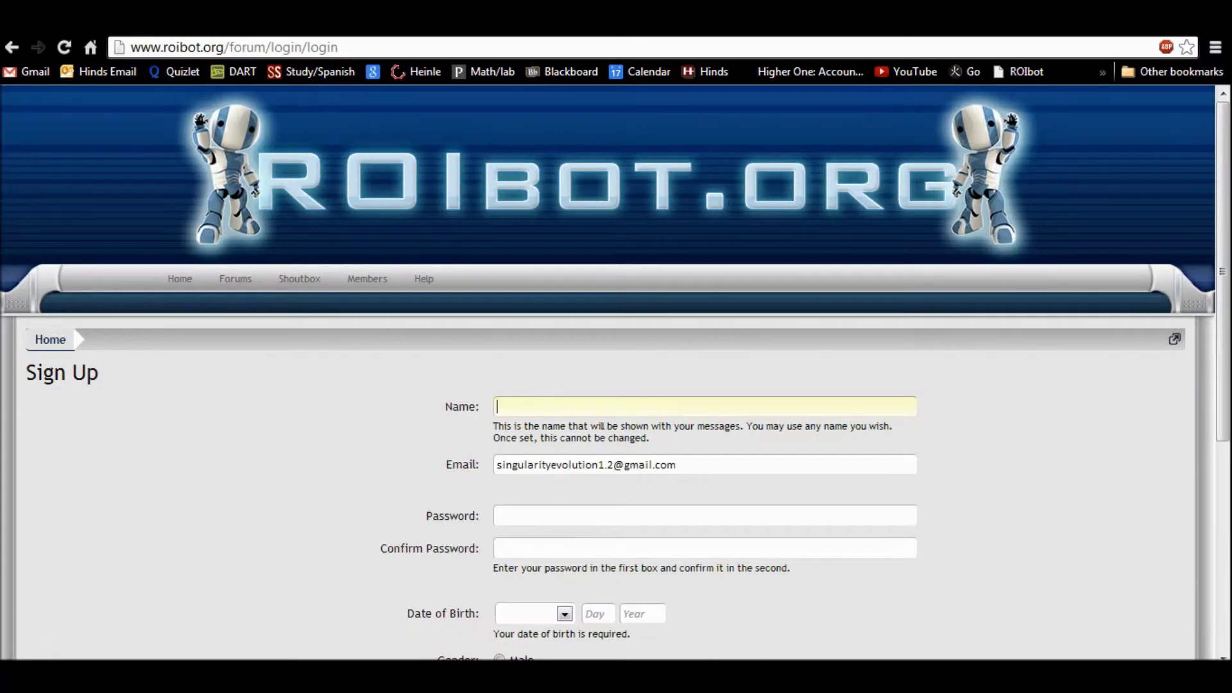
Step: Enter a display name and the account password in both password fields
{"action": "type", "text": "RoiJr"}
{"action": "scroll", "coordinate": [616, 373], "scroll_direction": "down", "scroll_amount": 1}
{"action": "left_click", "coordinate": [641, 425]}
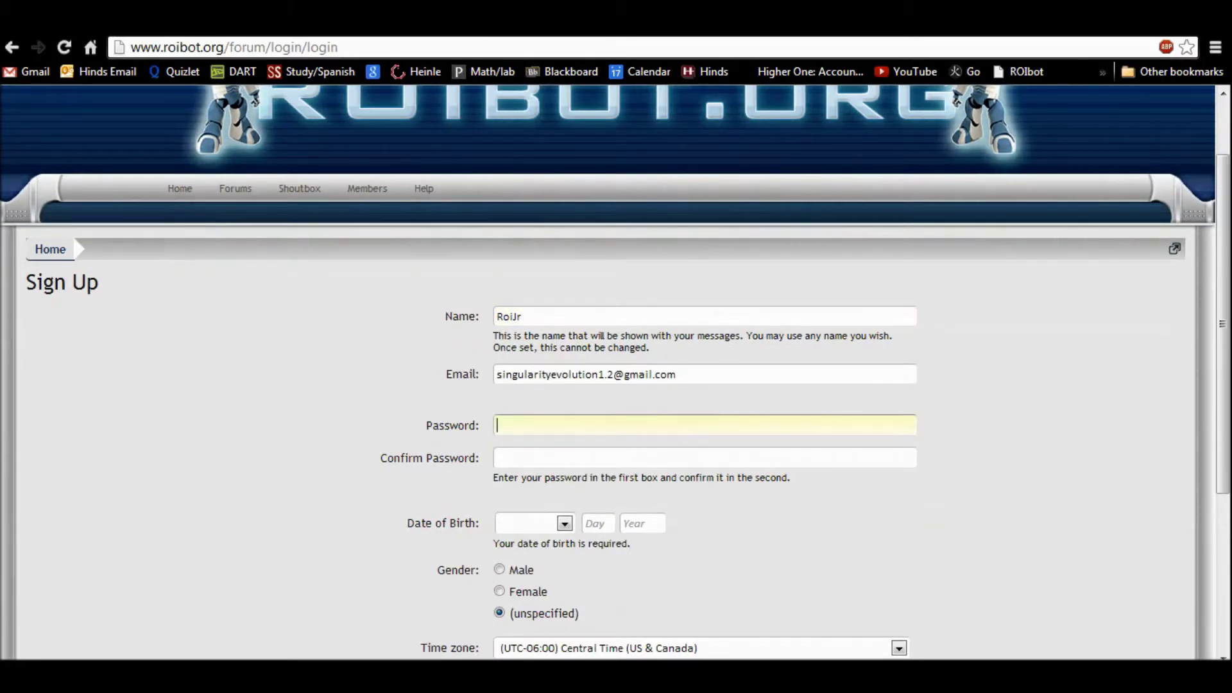
{"action": "type", "text": "abc"}
{"action": "key", "text": "BackSpace"}
{"action": "key", "text": "BackSpace"}
{"action": "key", "text": "BackSpace"}
{"action": "type", "text": "abcabcdefg"}
{"action": "key", "text": "Tab"}
{"action": "type", "text": "abcdefgh"}
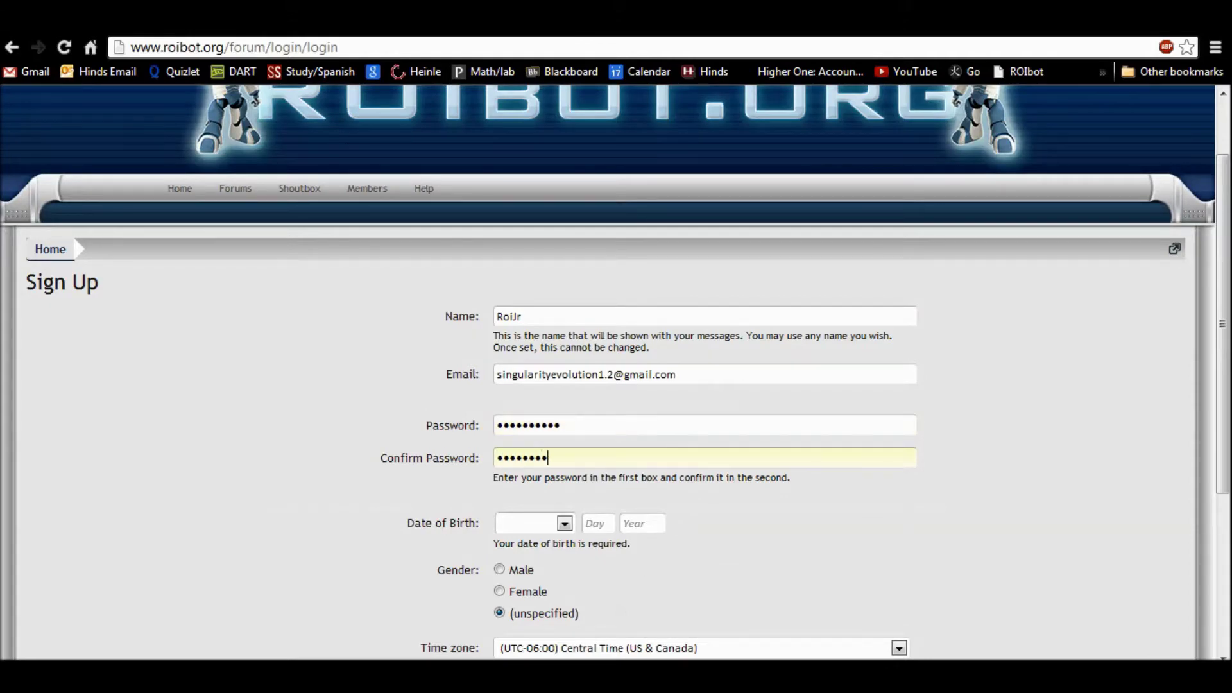
{"action": "type", "text": "ij"}
Step: Set the date of birth to June 6, 1994
{"action": "scroll", "coordinate": [616, 372], "scroll_direction": "down", "scroll_amount": 3}
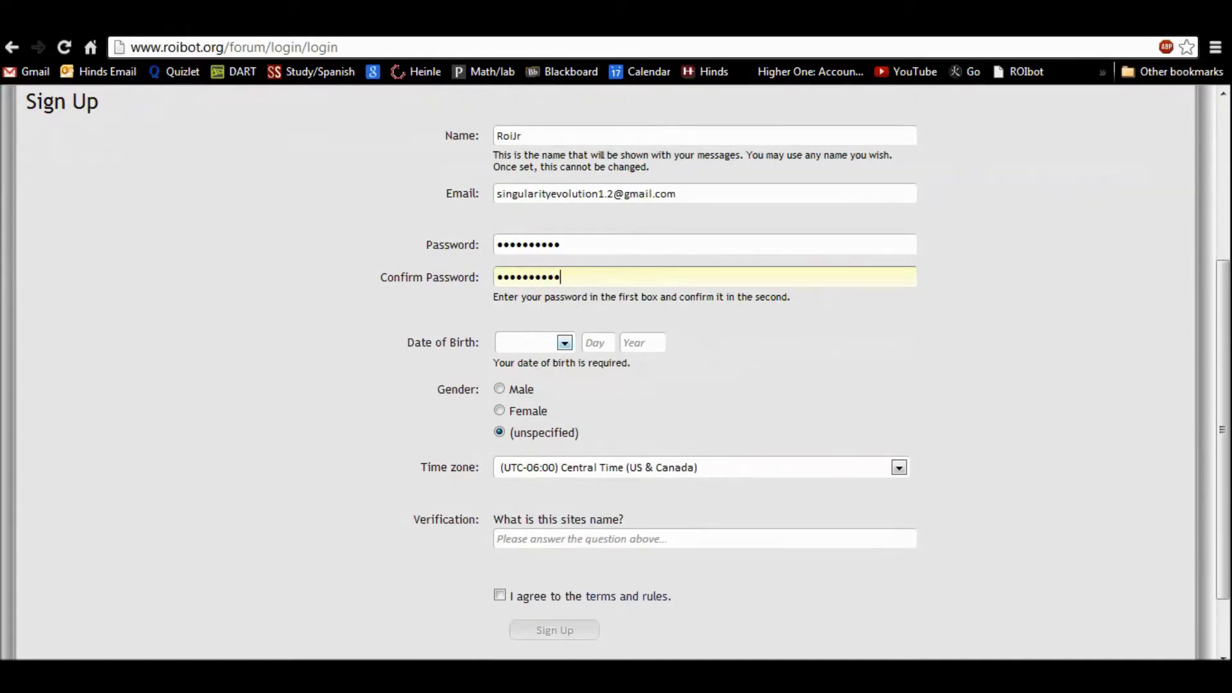
{"action": "key", "text": "Tab"}
{"action": "key", "text": "alt+Down"}
{"action": "key", "text": "Down"}
{"action": "key", "text": "Down"}
{"action": "key", "text": "Down"}
{"action": "key", "text": "Down"}
{"action": "key", "text": "Down"}
{"action": "key", "text": "Down"}
{"action": "key", "text": "Down"}
{"action": "key", "text": "Down"}
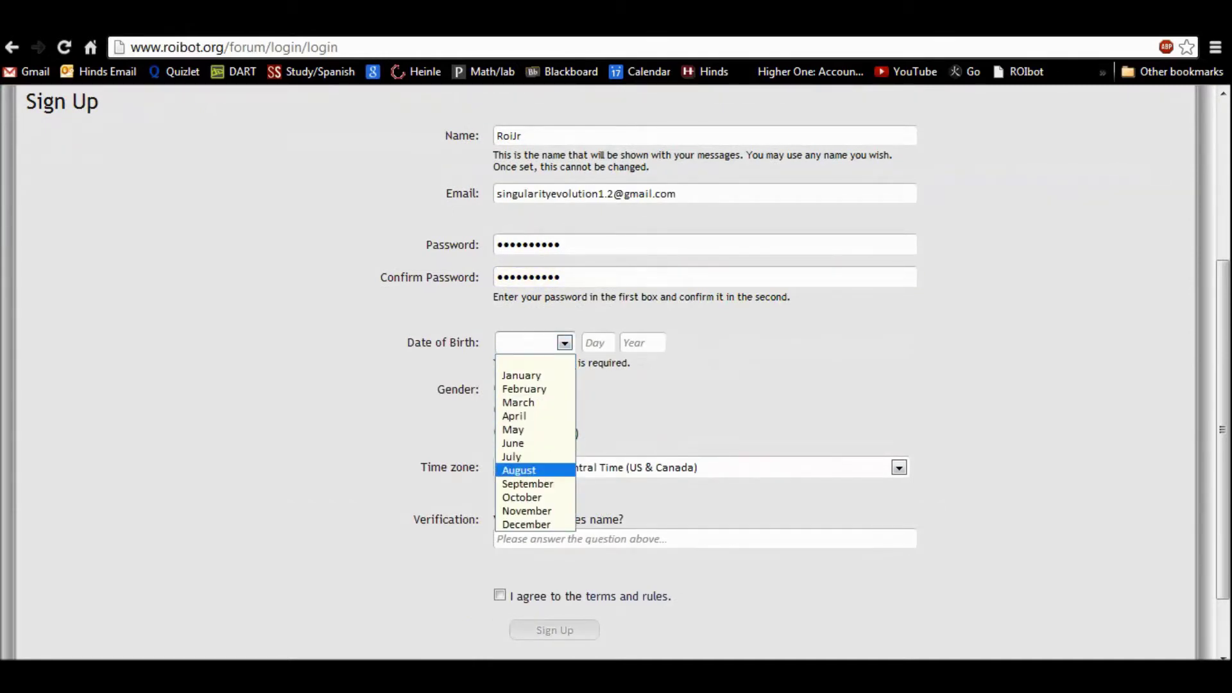
{"action": "key", "text": "Return"}
{"action": "key", "text": "alt+Down"}
{"action": "key", "text": "Up"}
{"action": "key", "text": "Up"}
{"action": "key", "text": "Up"}
{"action": "key", "text": "Up"}
{"action": "key", "text": "Up"}
{"action": "key", "text": "Up"}
{"action": "key", "text": "Up"}
{"action": "key", "text": "Down"}
{"action": "key", "text": "Down"}
{"action": "key", "text": "Down"}
{"action": "key", "text": "Down"}
{"action": "key", "text": "Down"}
{"action": "key", "text": "Return"}
{"action": "key", "text": "Tab"}
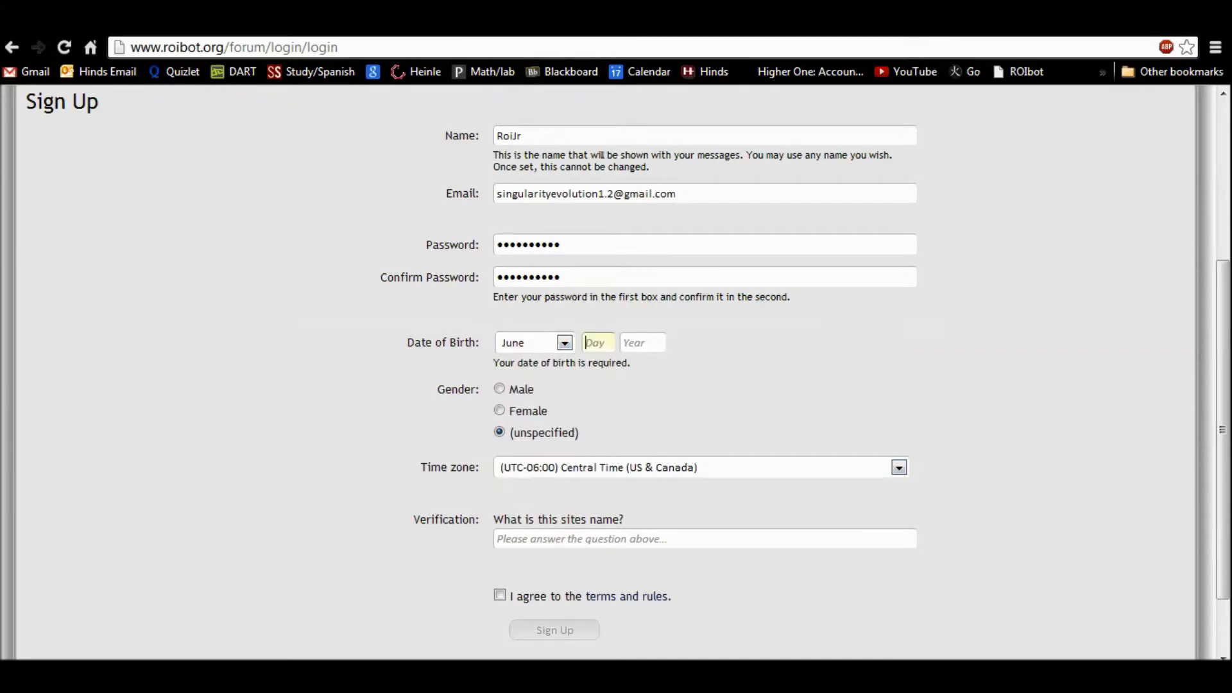
{"action": "type", "text": "6"}
{"action": "key", "text": "Tab"}
{"action": "type", "text": "1"}
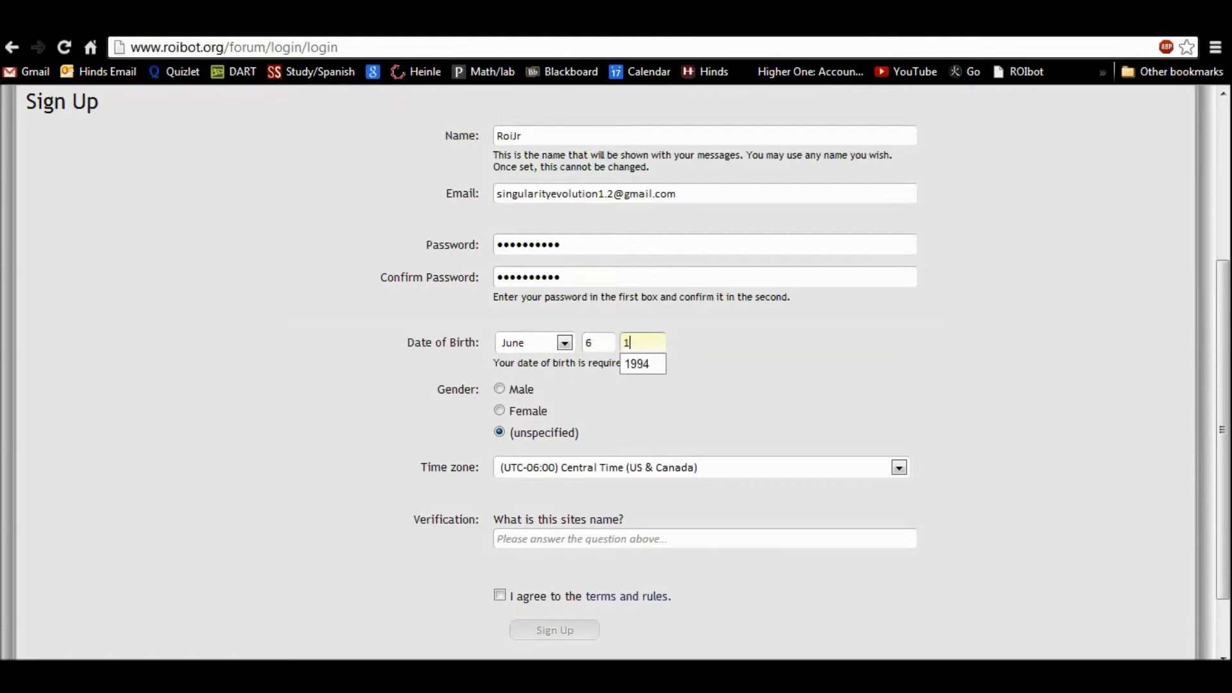
{"action": "type", "text": "994"}
{"action": "scroll", "coordinate": [616, 372], "scroll_direction": "down", "scroll_amount": 1}
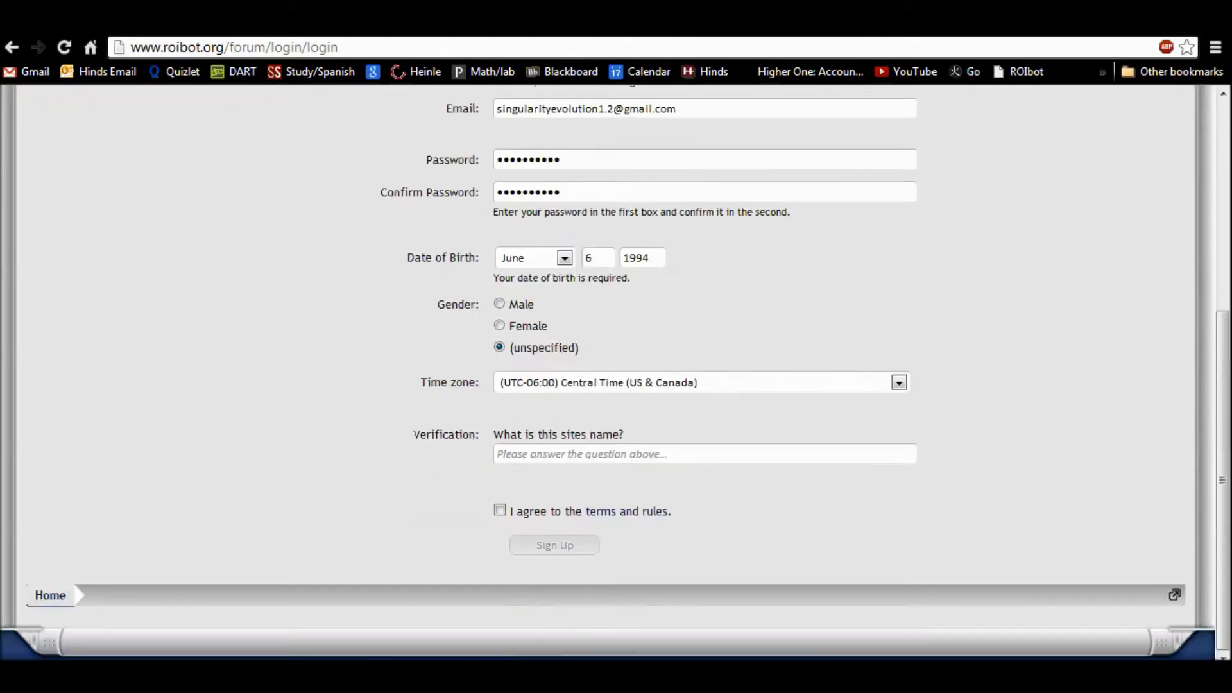
{"action": "key", "text": "ctrl+a"}
{"action": "type", "text": "1992"}
{"action": "key", "text": "Tab"}
{"action": "left_click", "coordinate": [497, 454]}
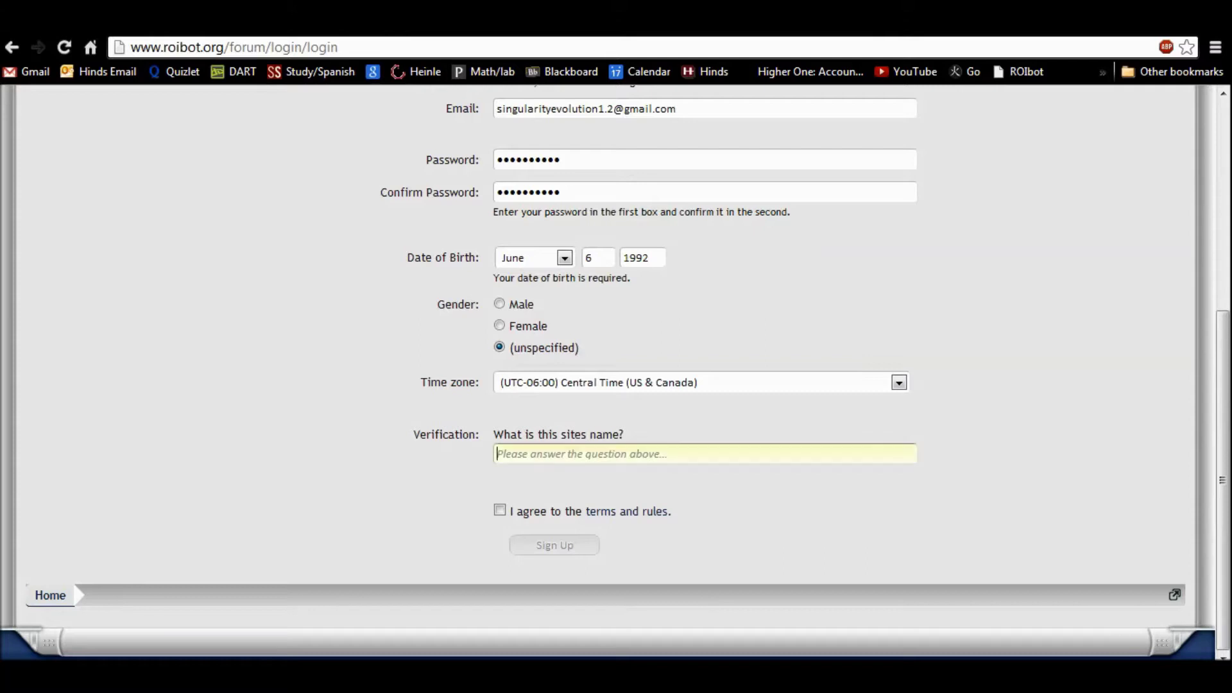
{"action": "type", "text": "ro"}
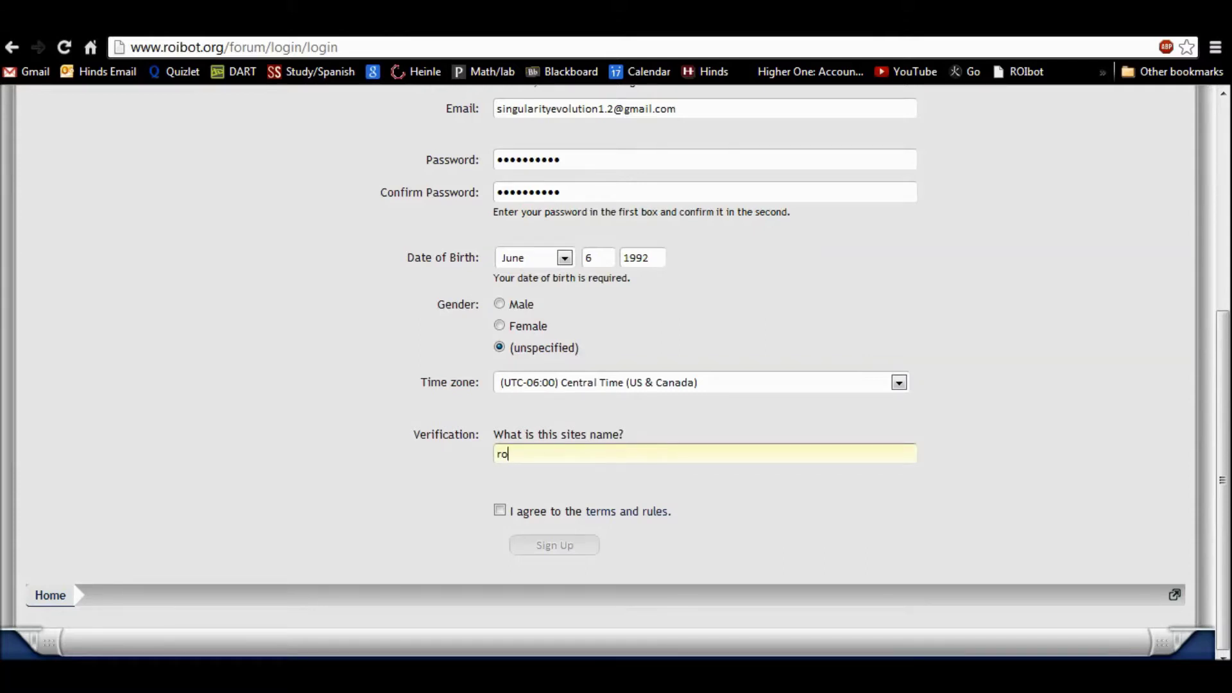
{"action": "key", "text": "BackSpace"}
{"action": "key", "text": "BackSpace"}
{"action": "type", "text": "r"}
{"action": "key", "text": "BackSpace"}
{"action": "type", "text": "RoiBot"}
Step: Agree to the terms, submit the registration, and open Gmail in an incognito window
{"action": "left_click", "coordinate": [500, 510]}
{"action": "left_click", "coordinate": [554, 545]}
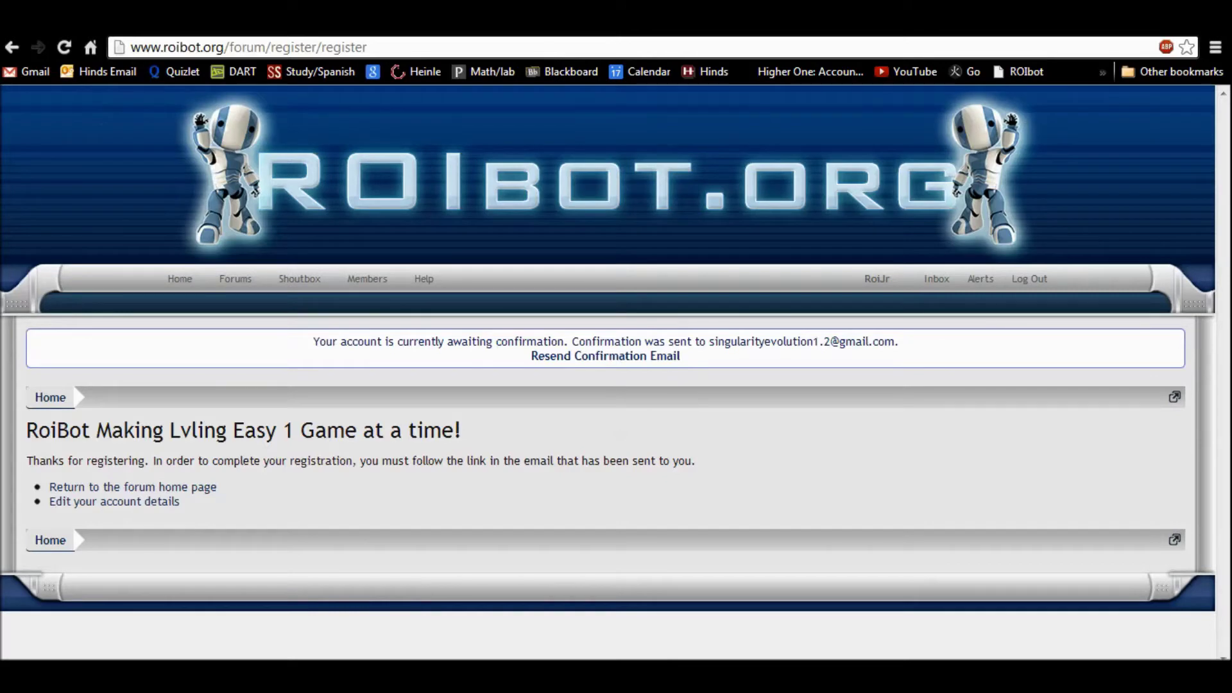
{"action": "key", "text": "ctrl+shift+n"}
{"action": "left_click", "coordinate": [29, 72]}
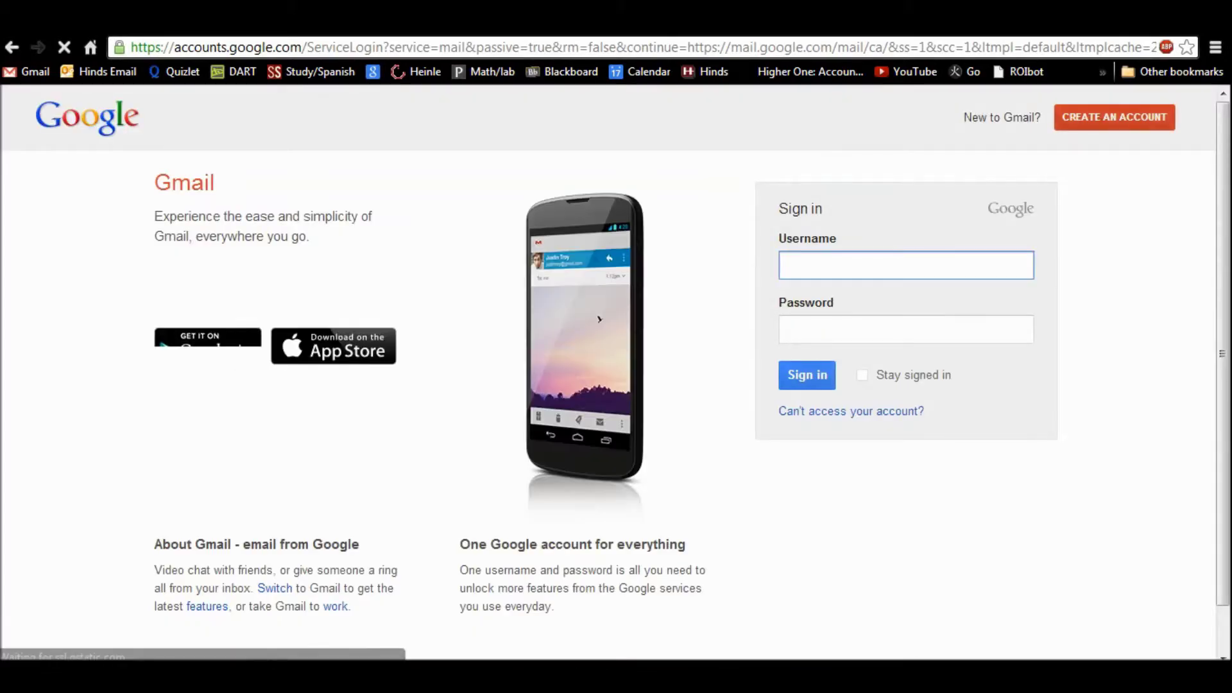
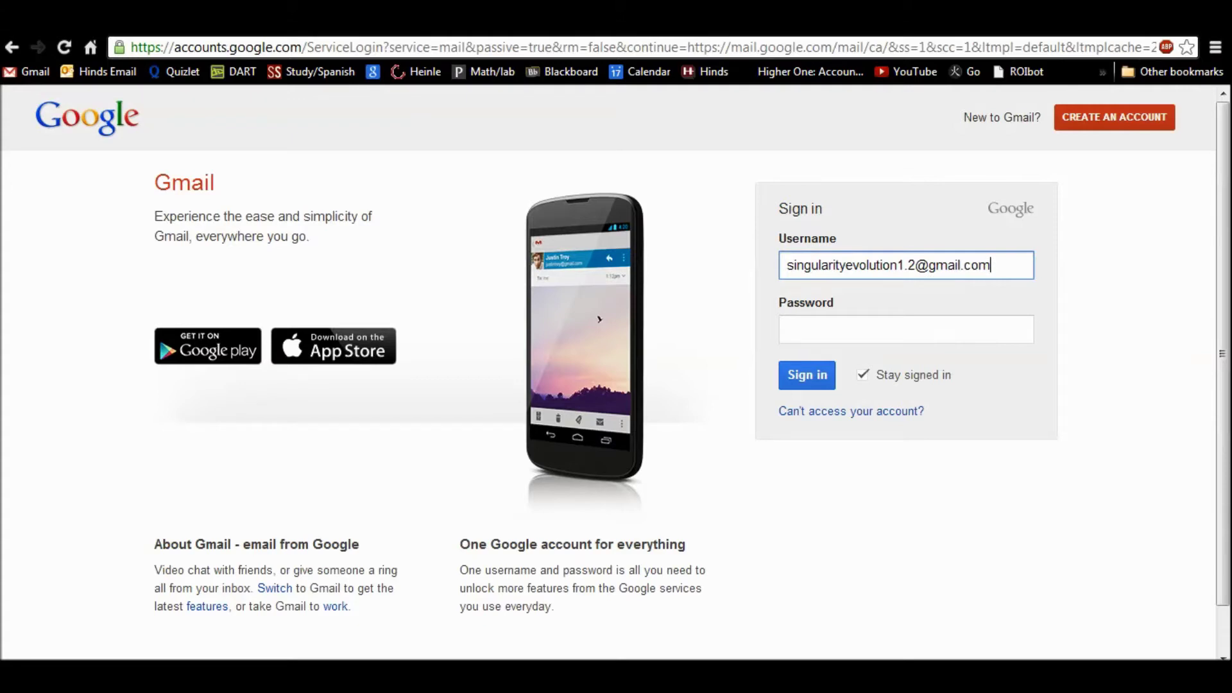
Step: Sign in to Gmail with the account e-mail and password, then open the RoiBot confirmation e-mail
{"action": "key", "text": "Tab"}
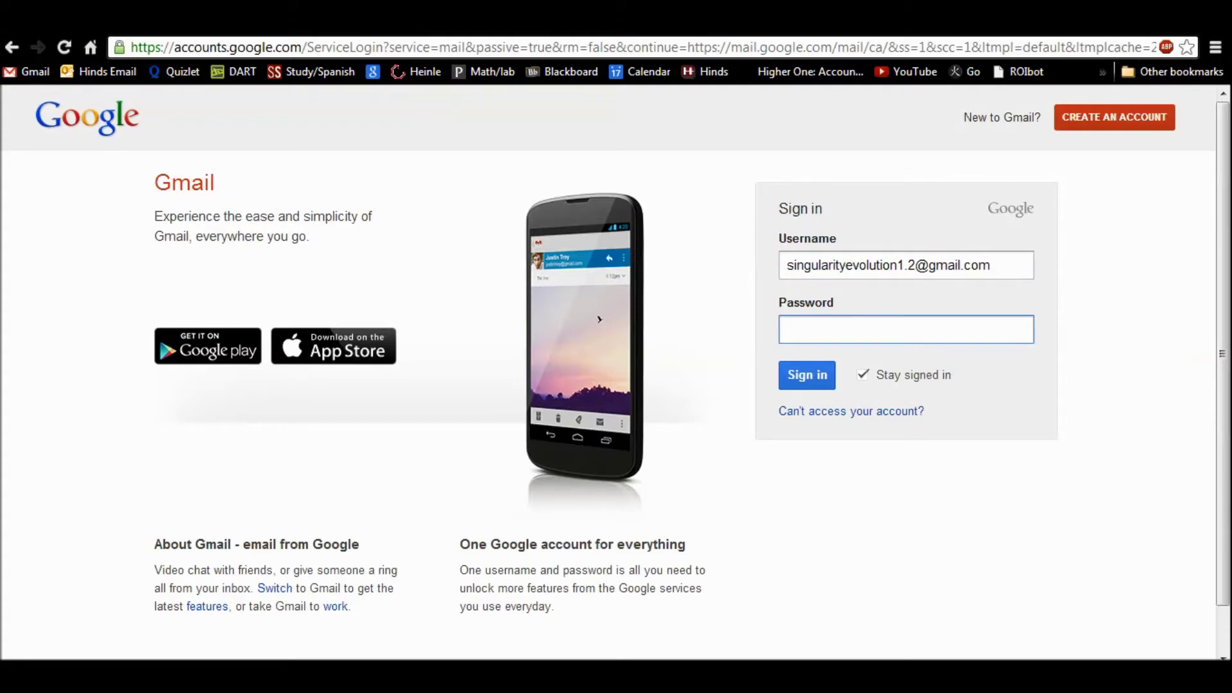
{"action": "type", "text": "••••••••••••"}
{"action": "key", "text": "Return"}
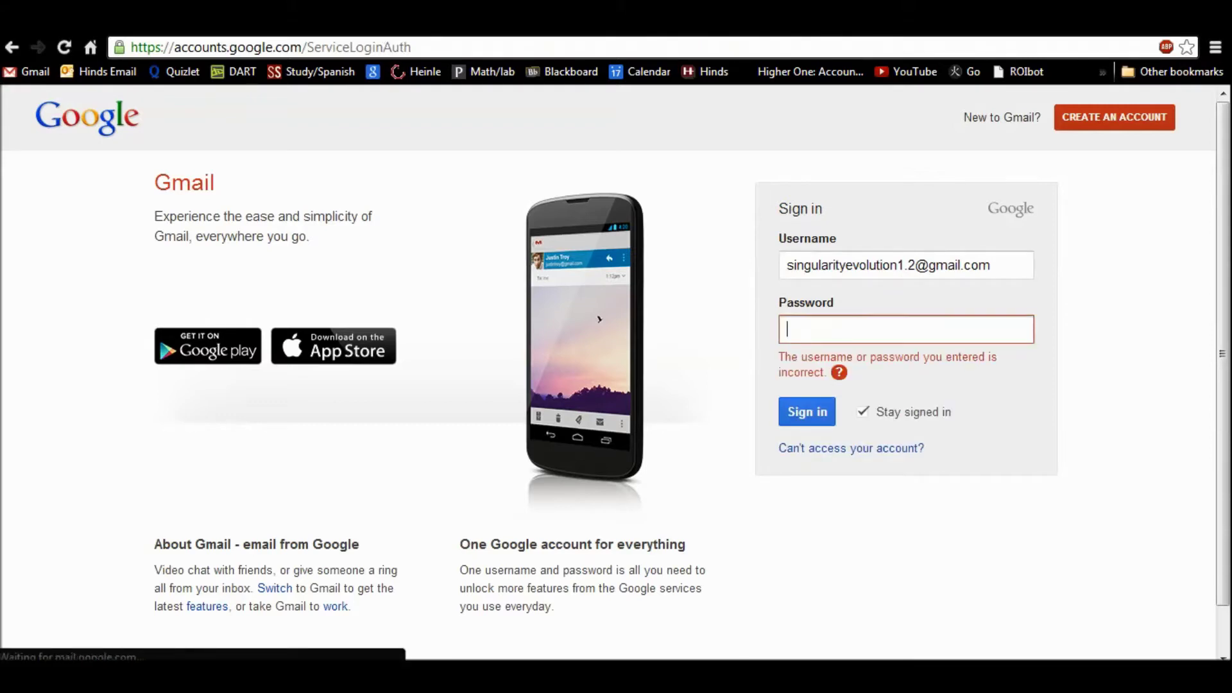
{"action": "type", "text": "••••••••••"}
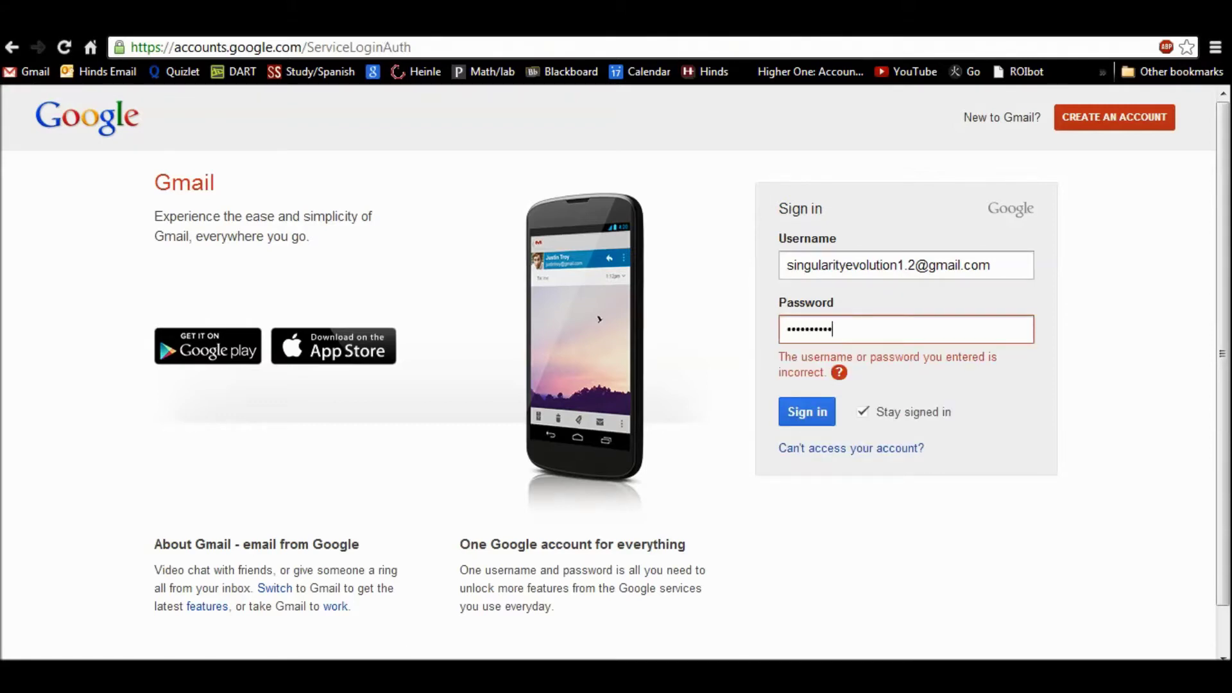
{"action": "key", "text": "Return"}
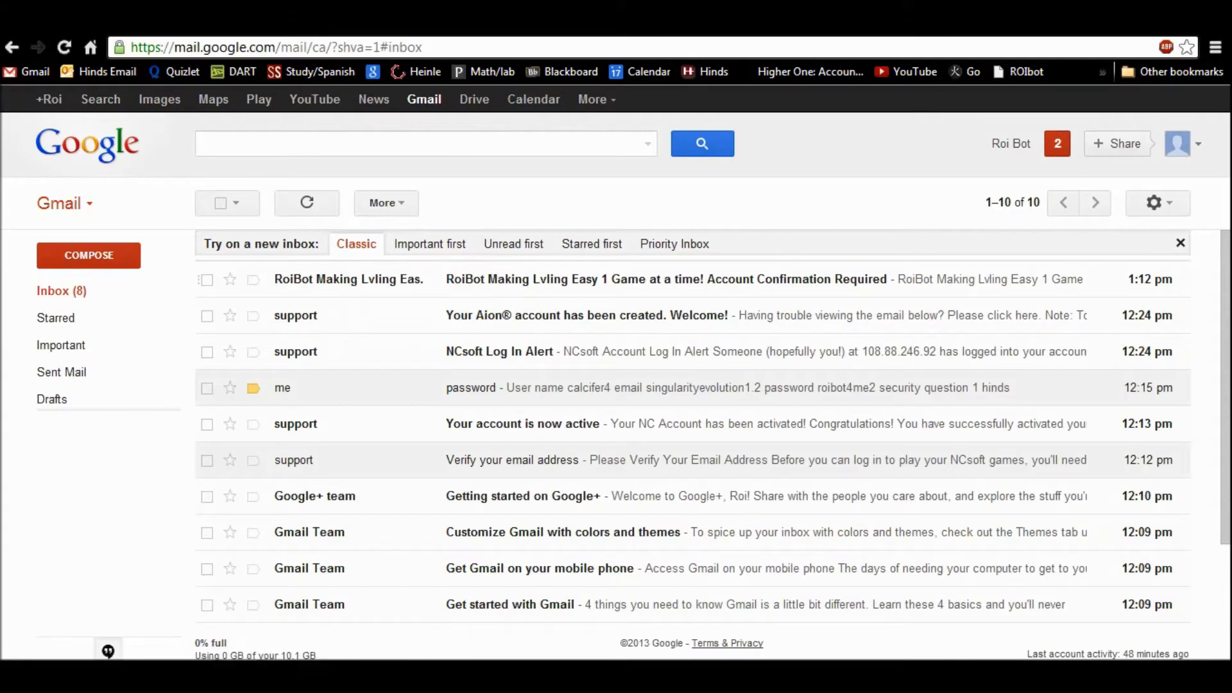
{"action": "key", "text": "Return"}
{"action": "key", "text": "Return"}
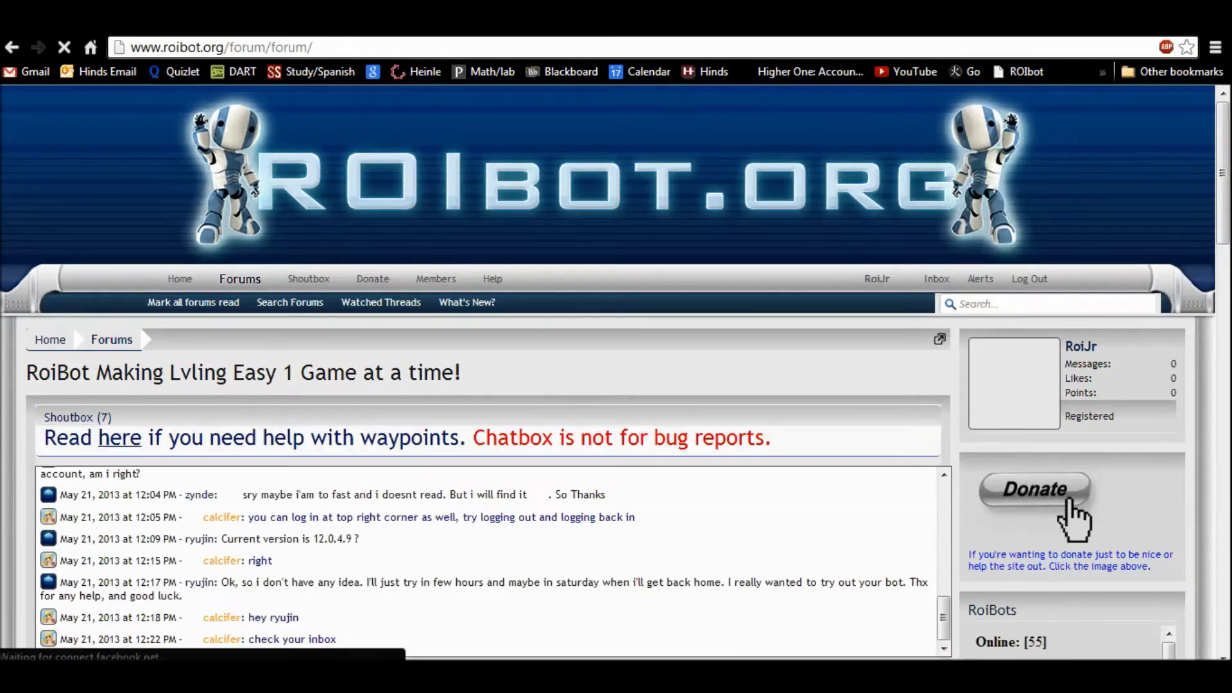
Step: Scroll down the forum index toward the Releases section
{"action": "scroll", "coordinate": [616, 372], "scroll_direction": "down", "scroll_amount": 1}
{"action": "scroll", "coordinate": [616, 372], "scroll_direction": "down", "scroll_amount": 2}
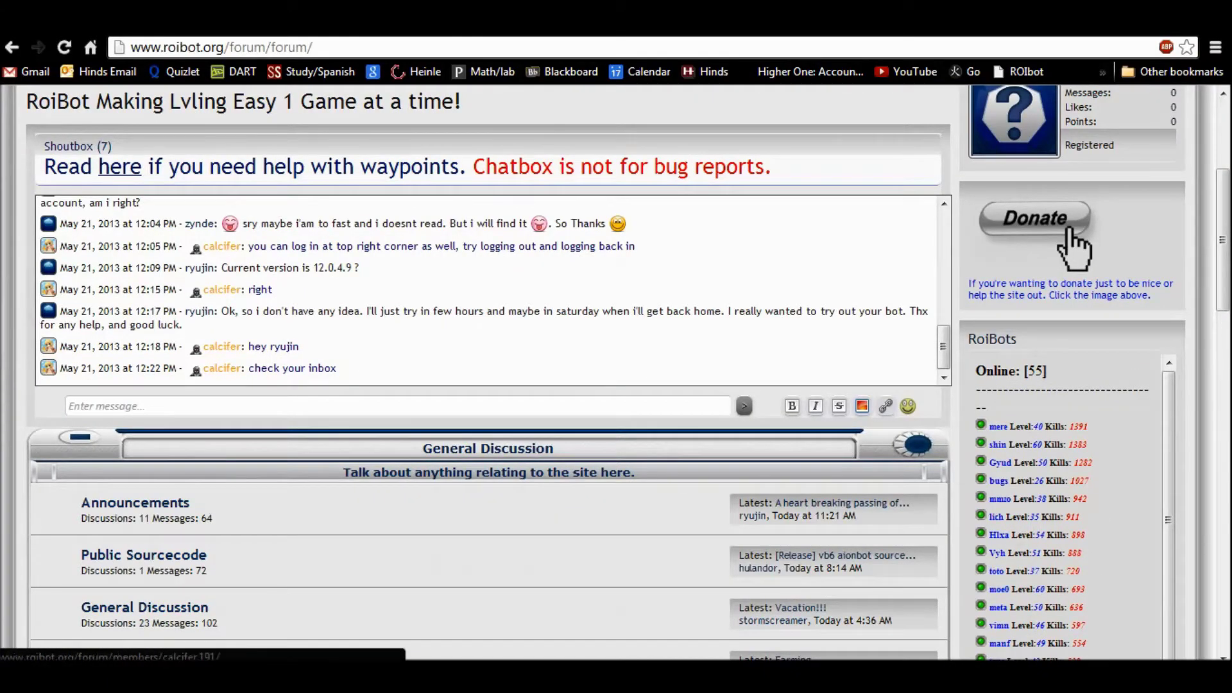
{"action": "scroll", "coordinate": [488, 372], "scroll_direction": "down", "scroll_amount": 1}
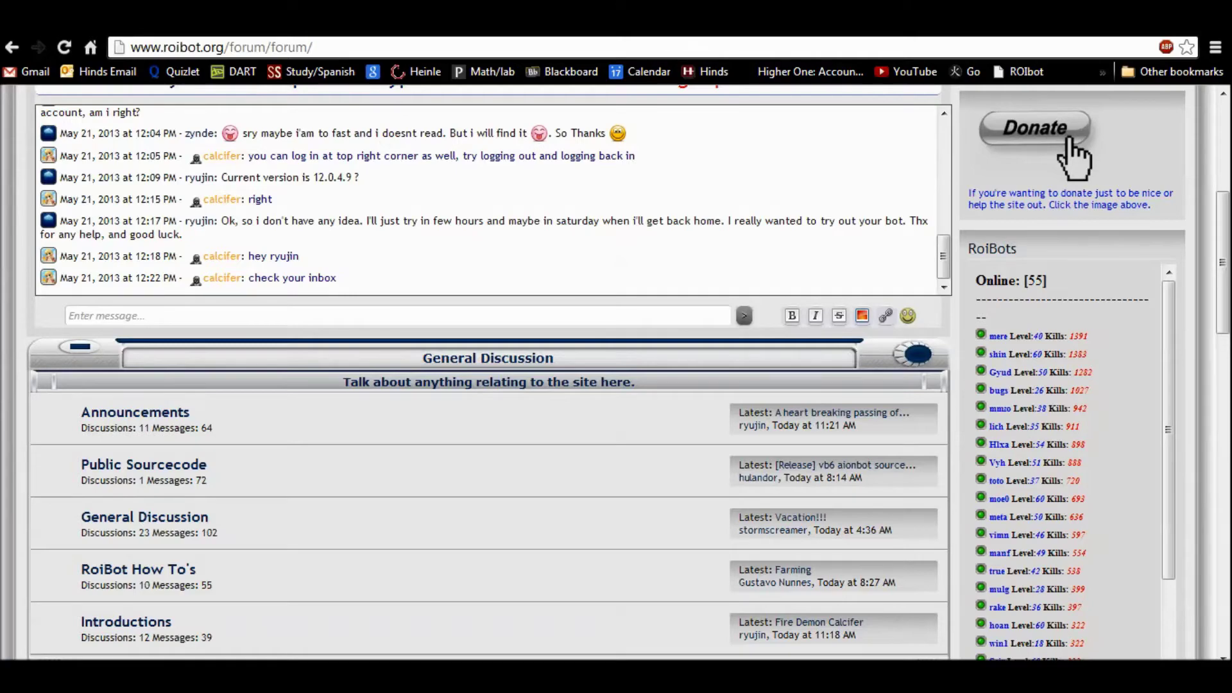
{"action": "scroll", "coordinate": [488, 373], "scroll_direction": "down", "scroll_amount": 1}
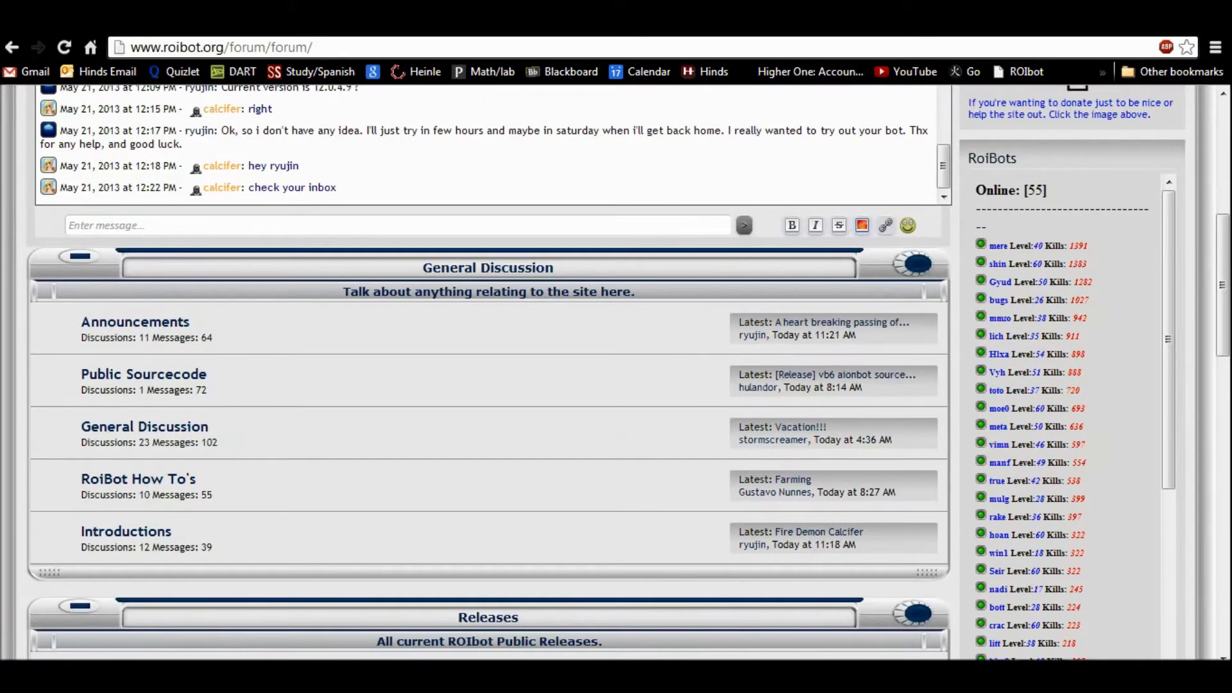
{"action": "scroll", "coordinate": [487, 372], "scroll_direction": "down", "scroll_amount": 3}
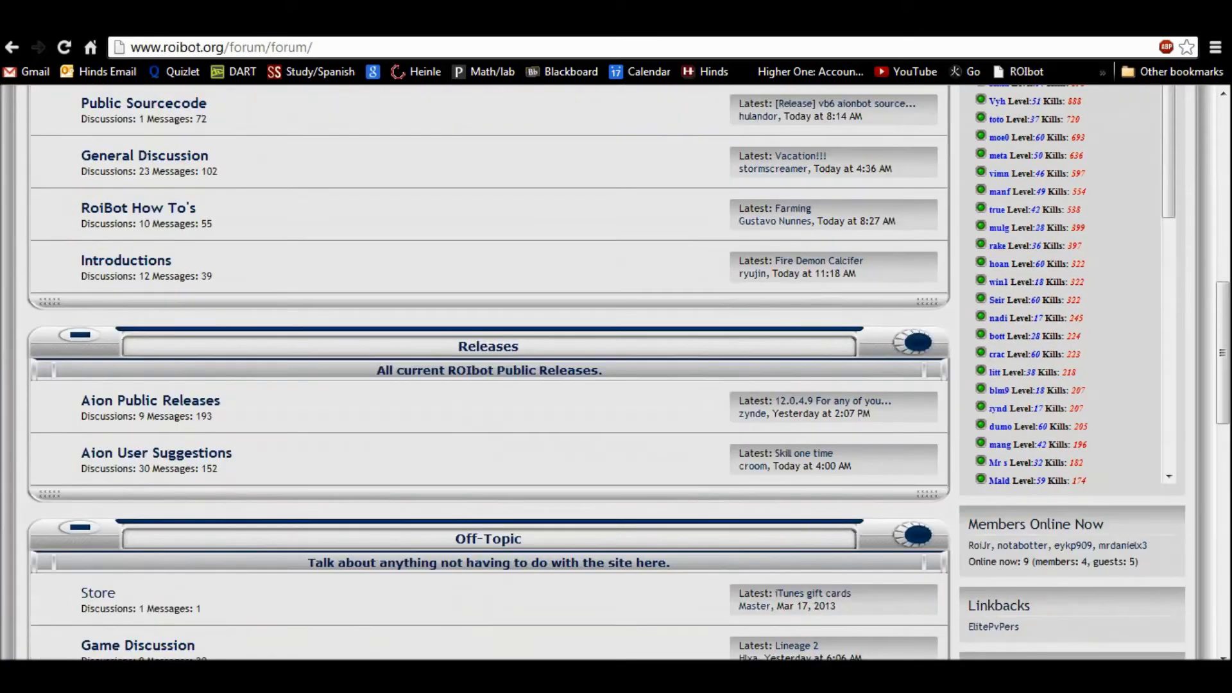
{"action": "scroll", "coordinate": [488, 372], "scroll_direction": "up", "scroll_amount": 4}
{"action": "scroll", "coordinate": [487, 372], "scroll_direction": "down", "scroll_amount": 2}
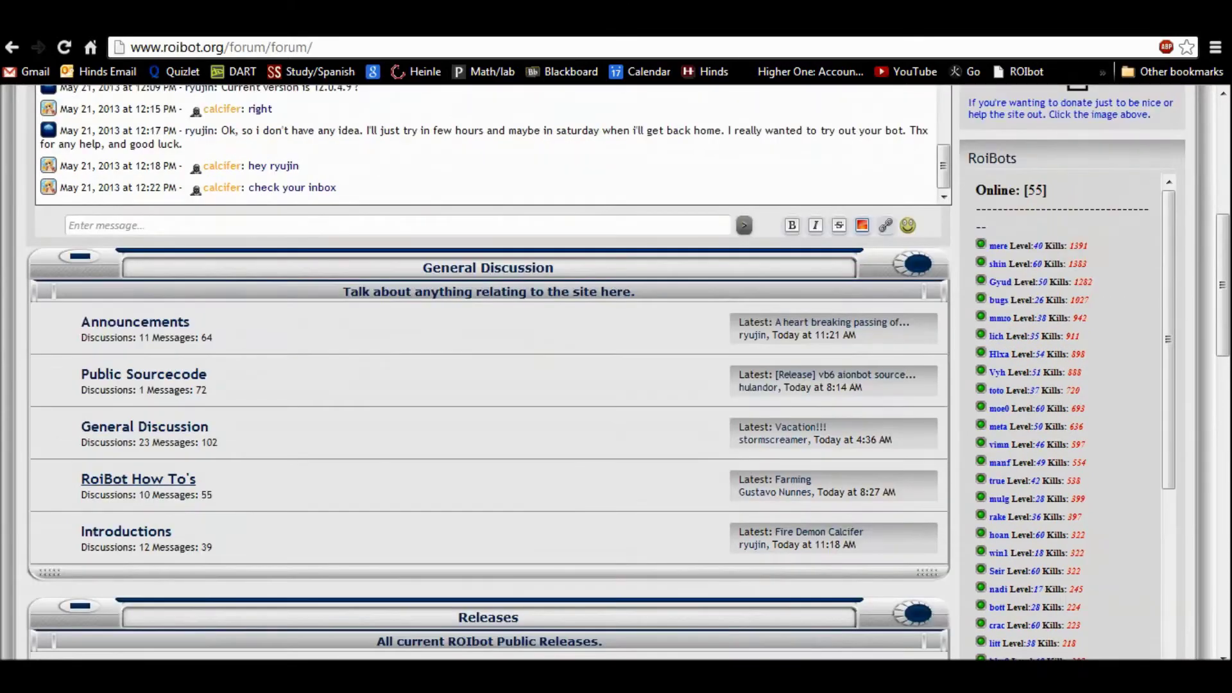
{"action": "scroll", "coordinate": [487, 373], "scroll_direction": "down", "scroll_amount": 4}
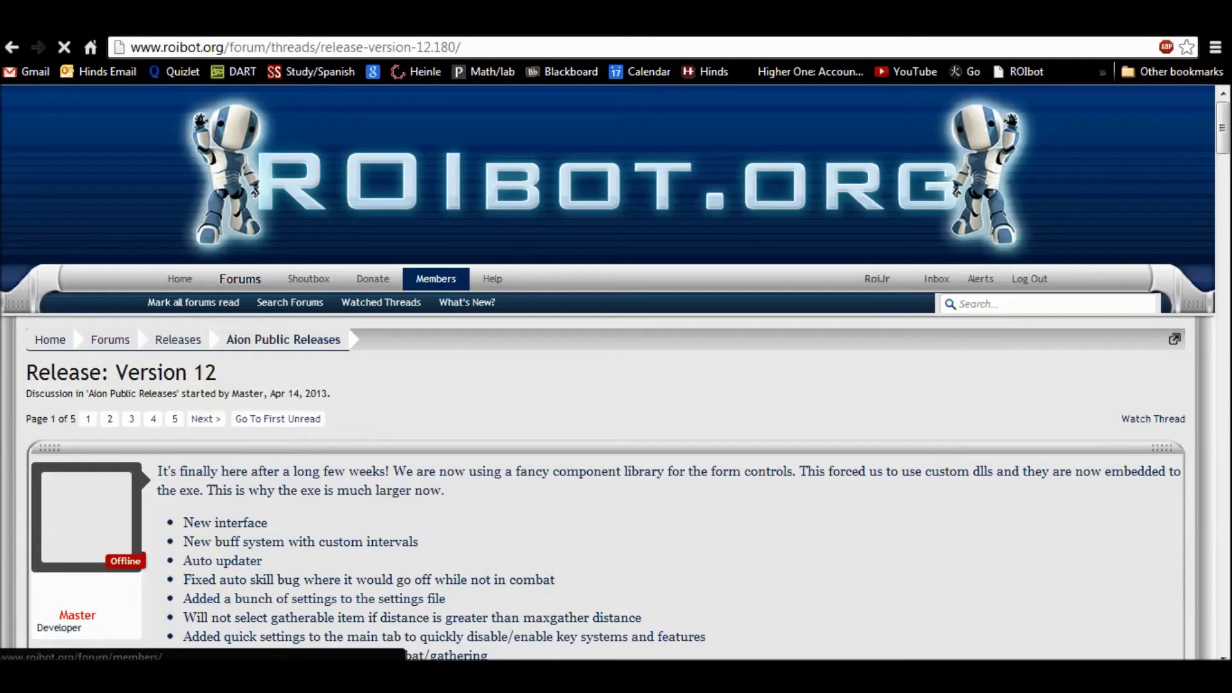
Step: Scroll to the release's download links and close Skype from its taskbar menu
{"action": "scroll", "coordinate": [616, 372], "scroll_direction": "down", "scroll_amount": 5}
{"action": "scroll", "coordinate": [616, 372], "scroll_direction": "up", "scroll_amount": 3}
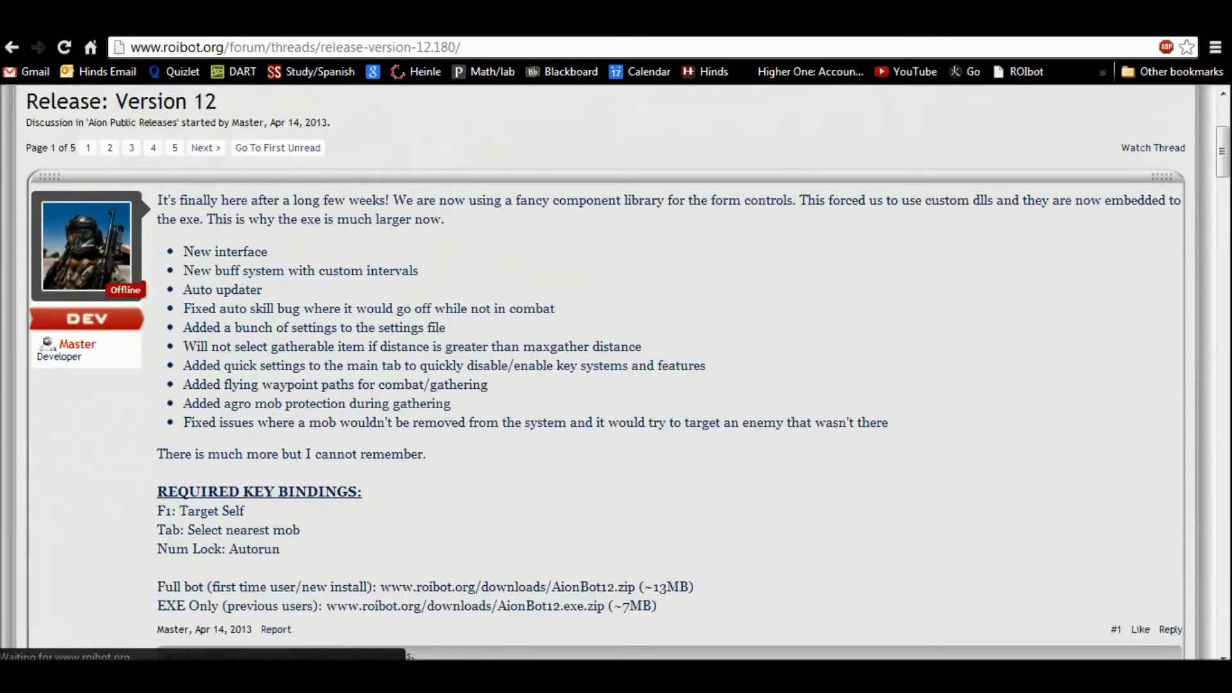
{"action": "scroll", "coordinate": [617, 372], "scroll_direction": "down", "scroll_amount": 5}
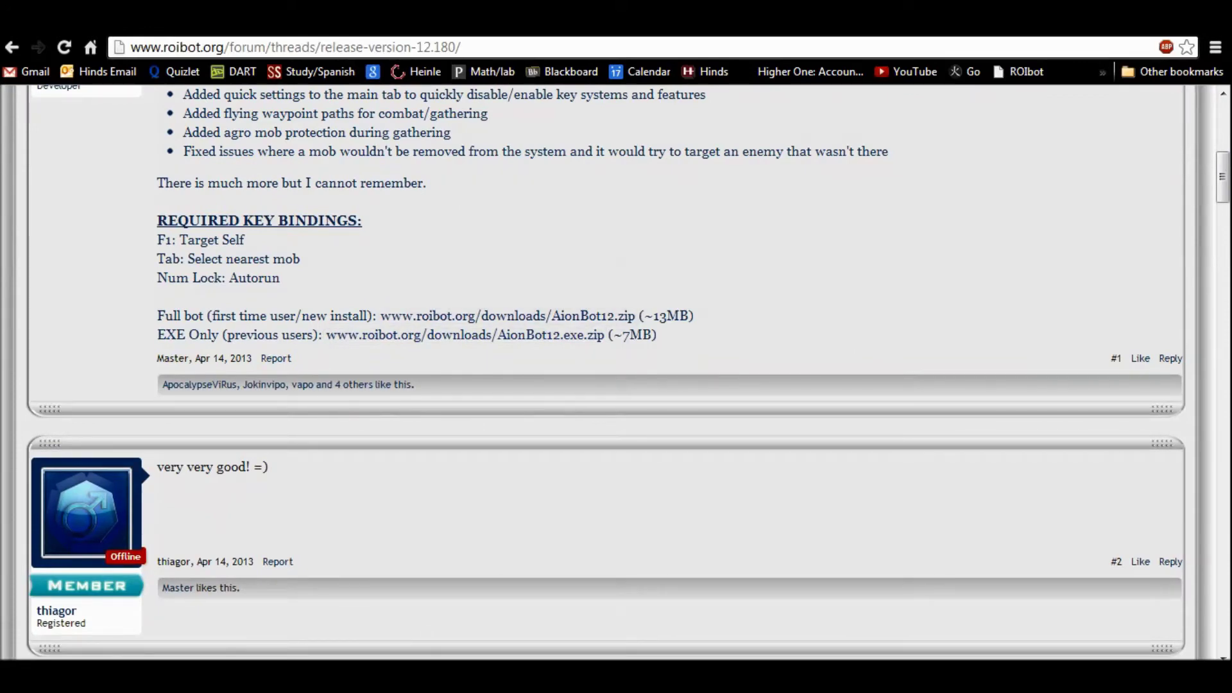
{"action": "right_click", "coordinate": [973, 677]}
{"action": "left_click", "coordinate": [936, 634]}
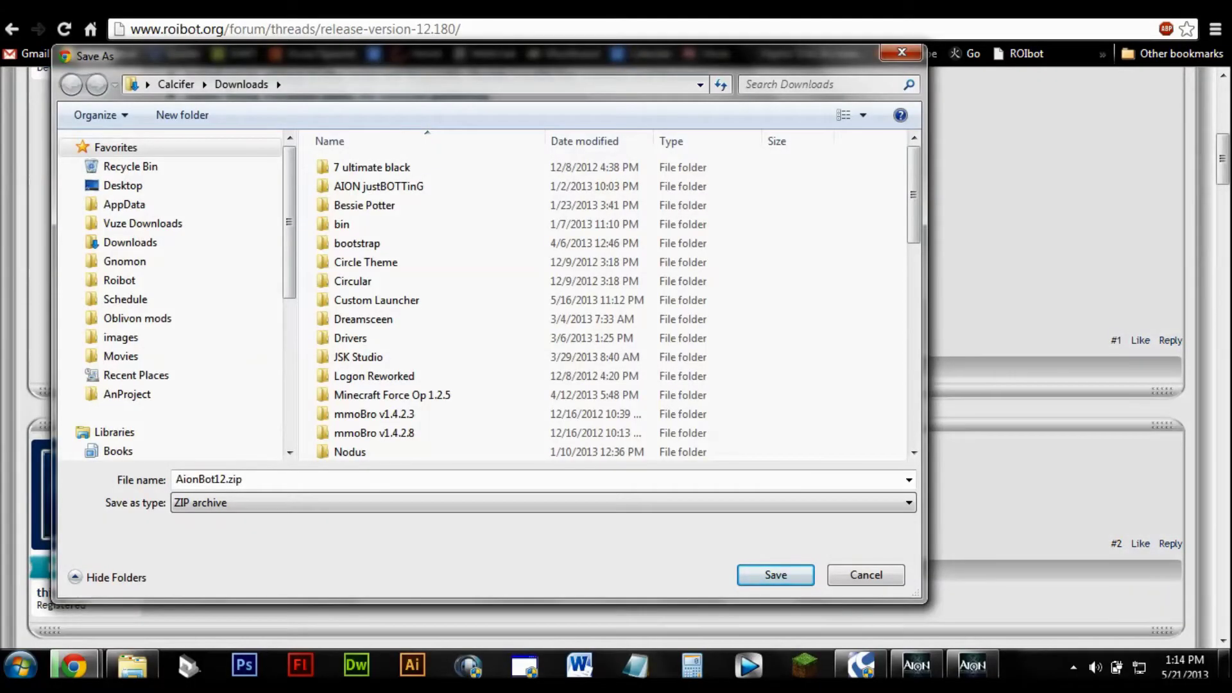
Step: Save AionBot12.zip into the Roibot library's 11.6 folder
{"action": "key", "text": "Return"}
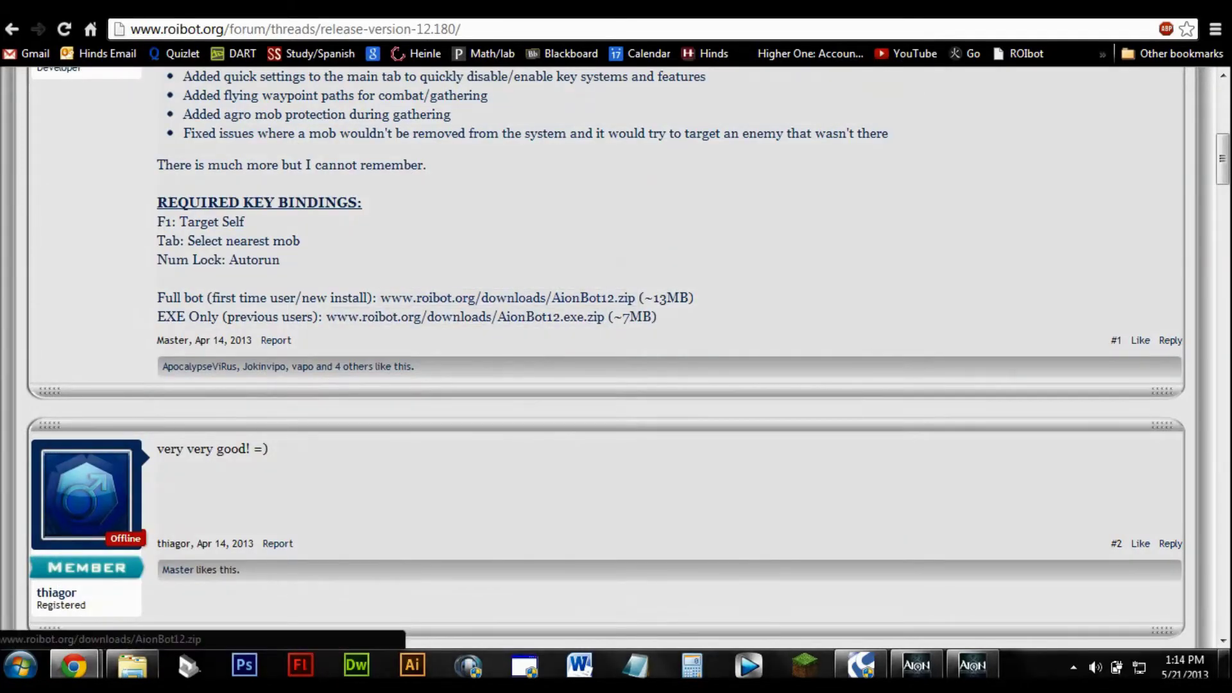
{"action": "left_click", "coordinate": [507, 297]}
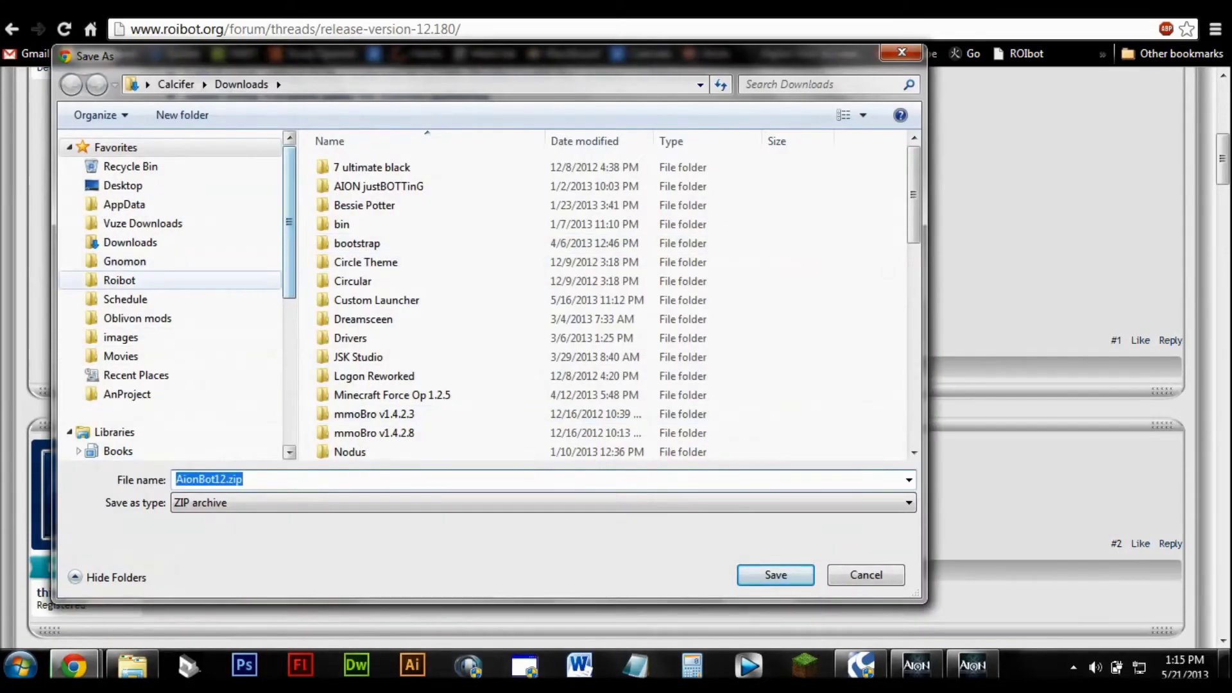
{"action": "left_click", "coordinate": [120, 280]}
{"action": "double_click", "coordinate": [344, 212]}
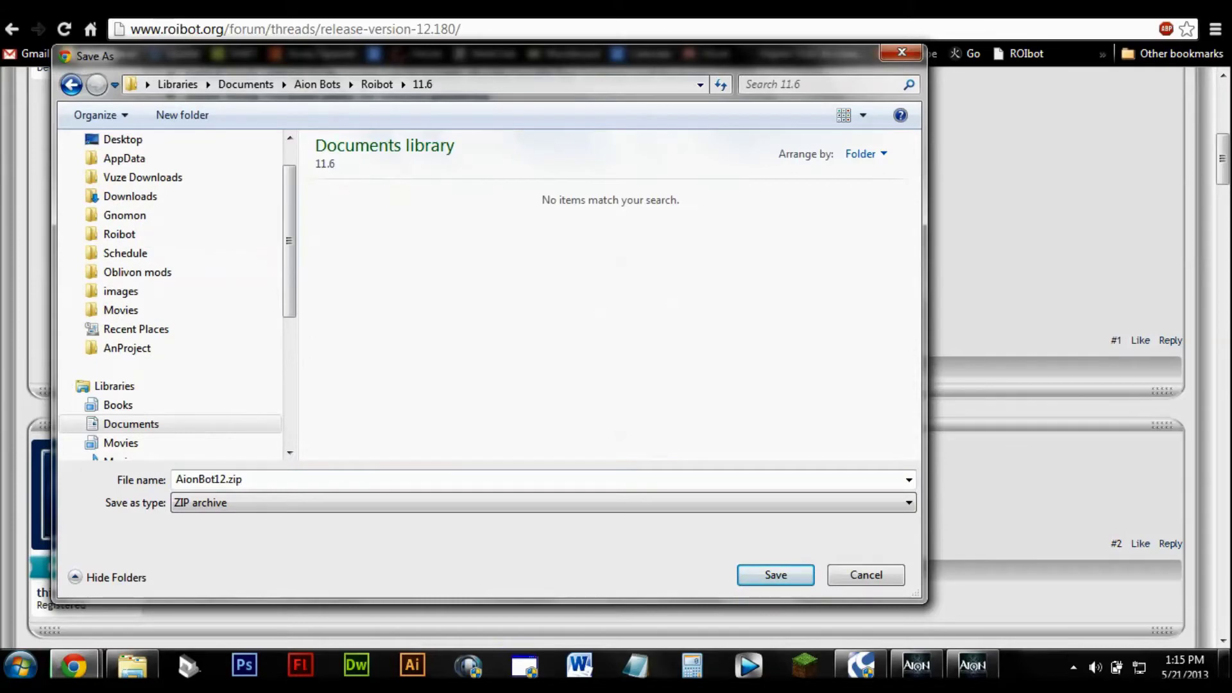
{"action": "key", "text": "Return"}
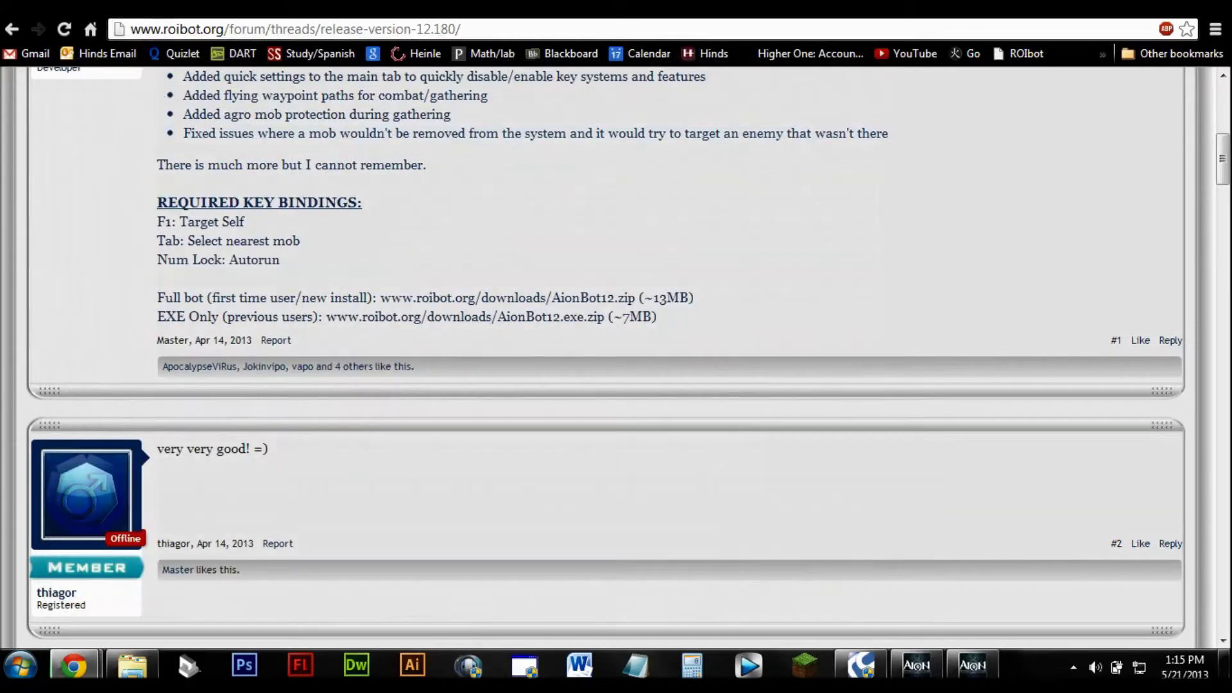
{"action": "scroll", "coordinate": [606, 321], "scroll_direction": "up", "scroll_amount": 4}
{"action": "scroll", "coordinate": [605, 321], "scroll_direction": "down", "scroll_amount": 1}
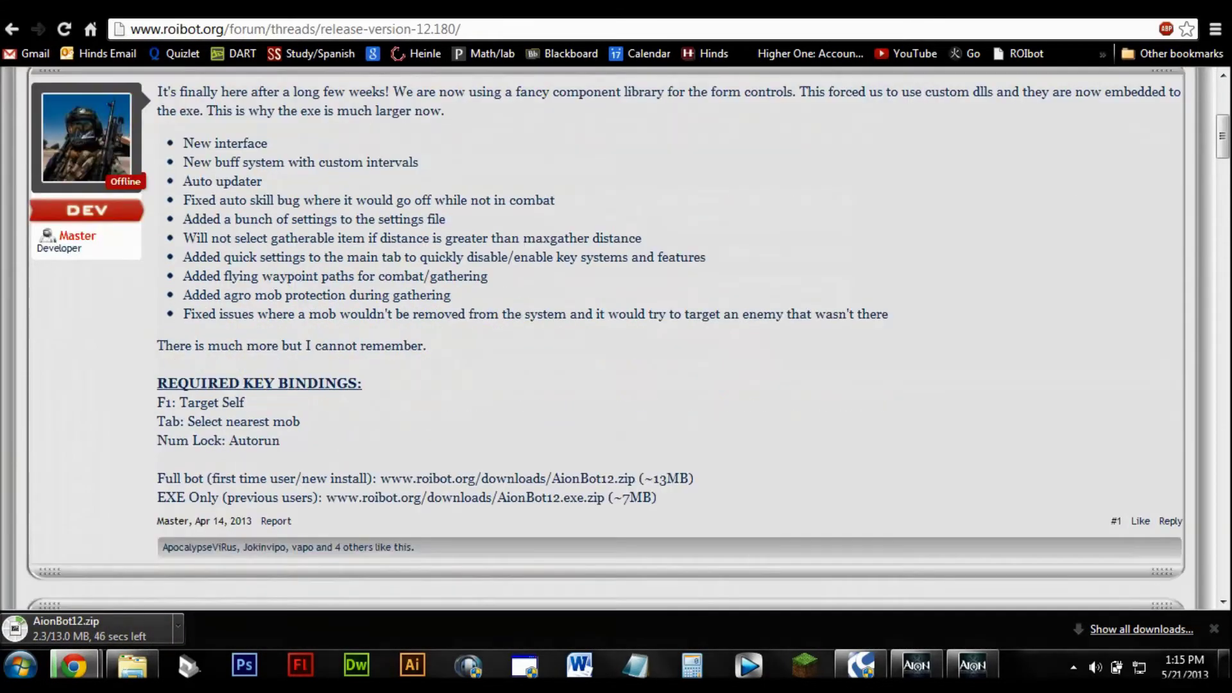
{"action": "scroll", "coordinate": [606, 321], "scroll_direction": "up", "scroll_amount": 2}
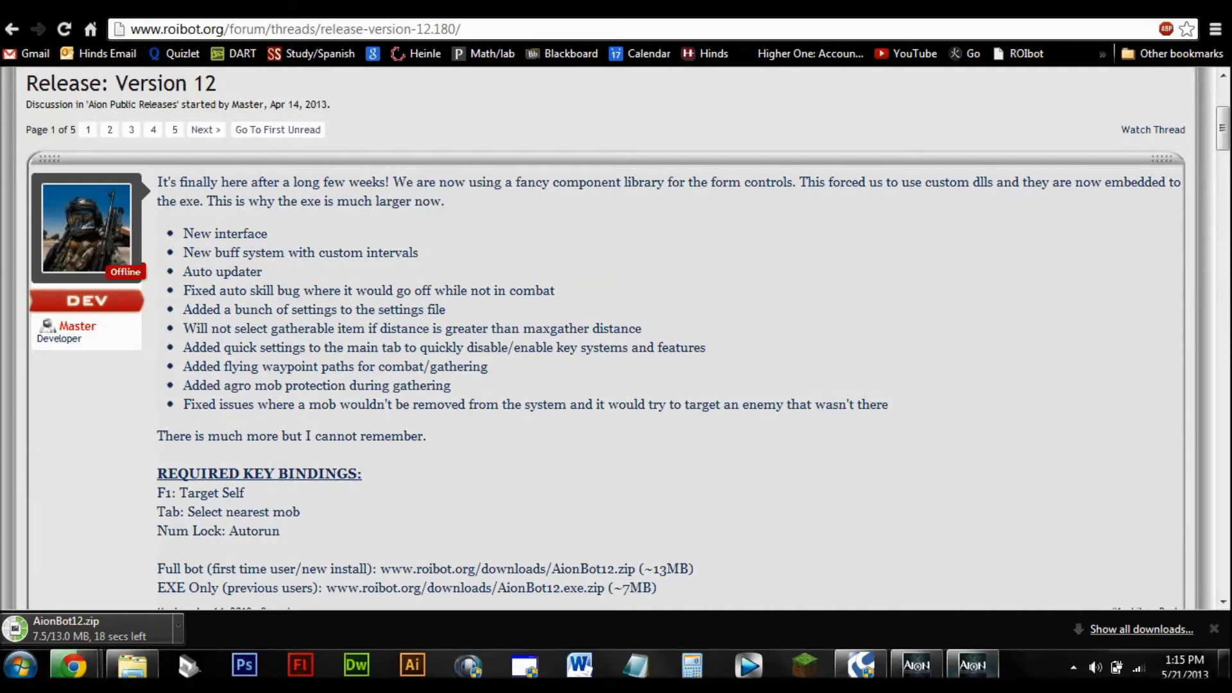
Step: Log into the Aion client with the account e-mail and password
{"action": "left_click", "coordinate": [973, 665]}
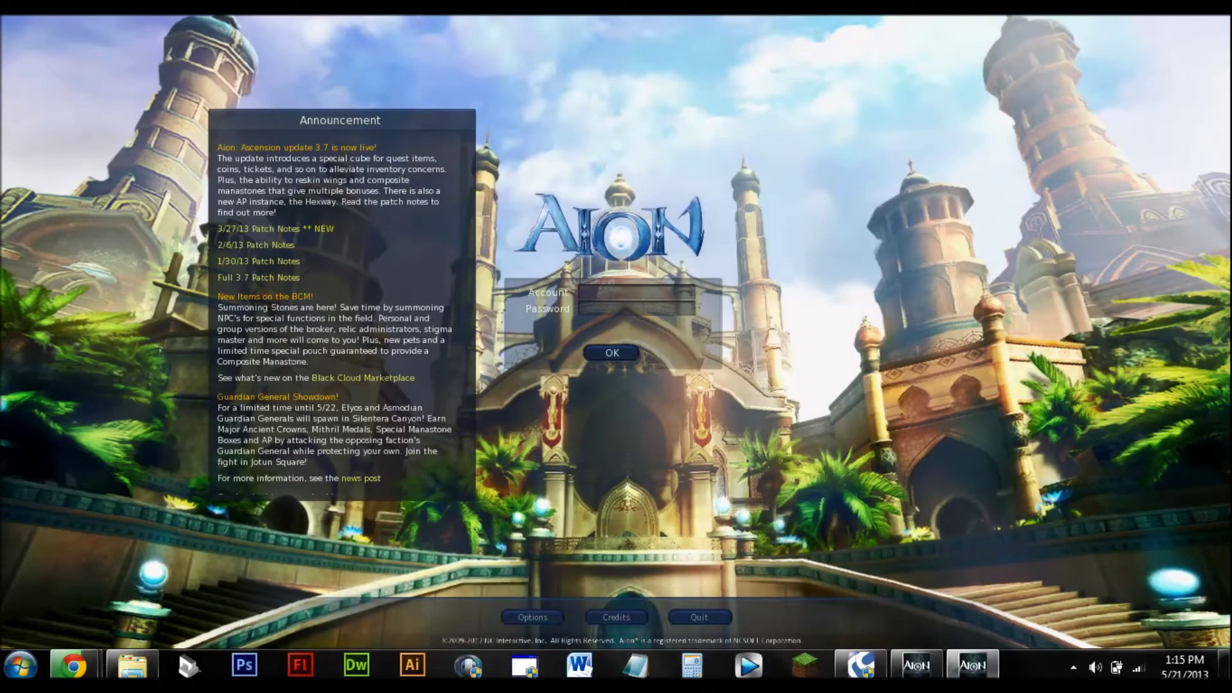
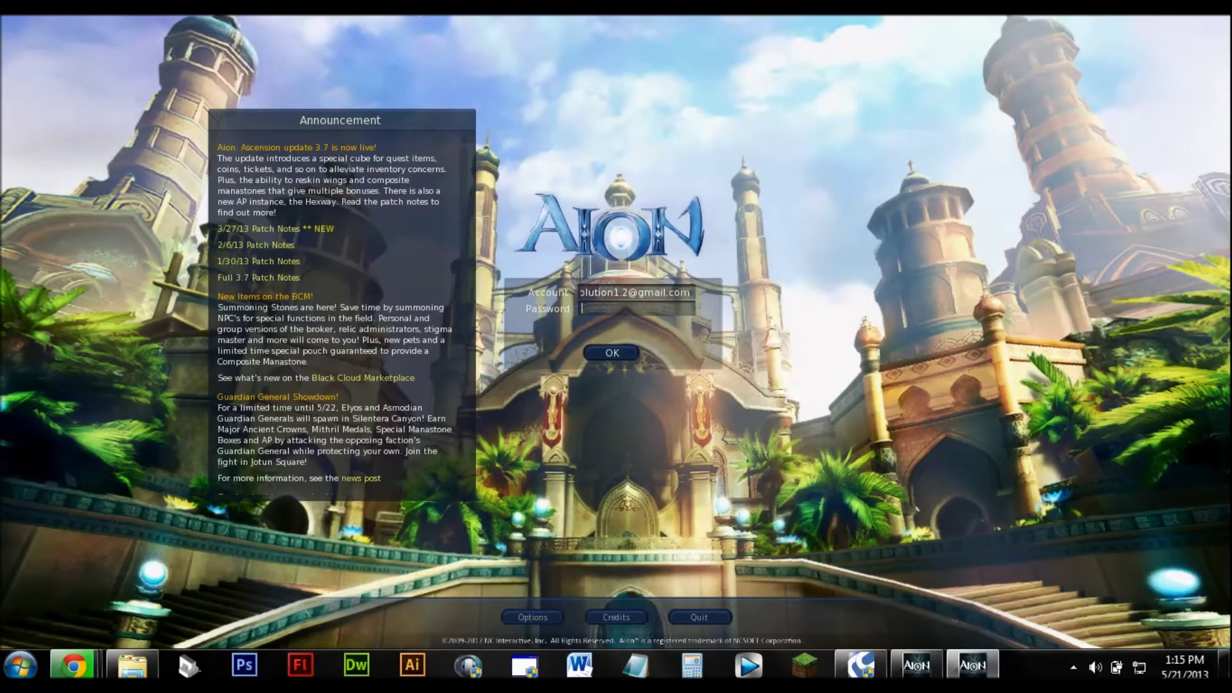
{"action": "key", "text": "Tab"}
{"action": "type", "text": "**********"}
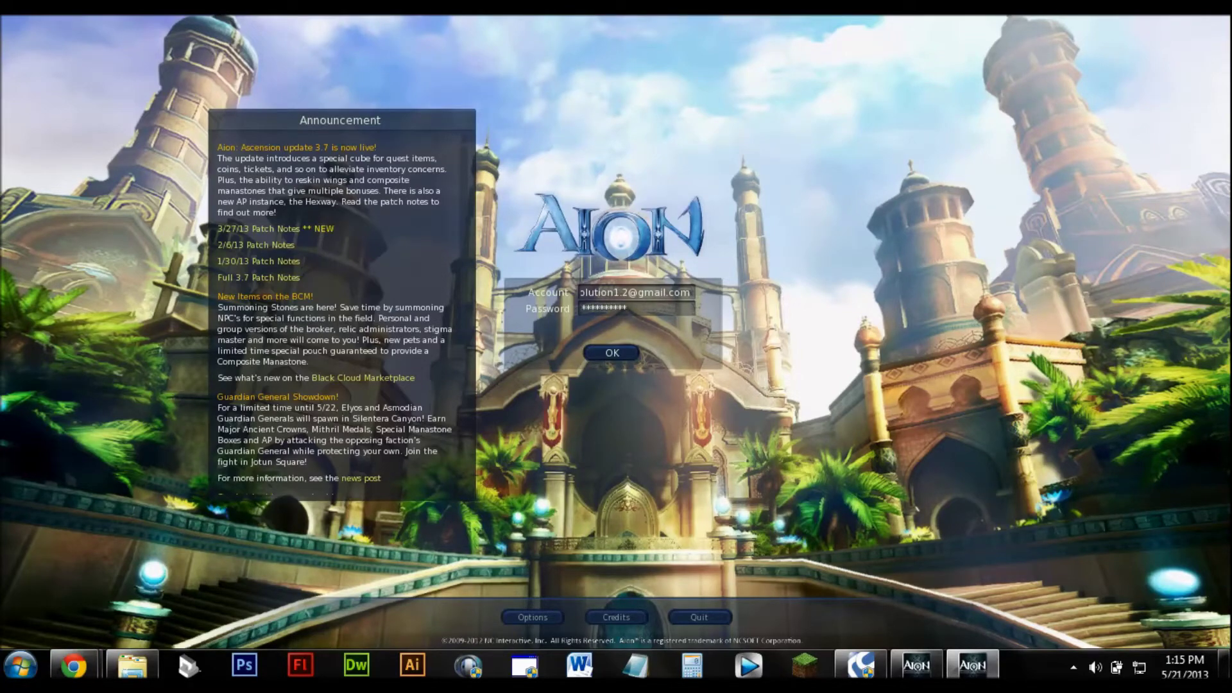
{"action": "key", "text": "Return"}
{"action": "key", "text": "Return"}
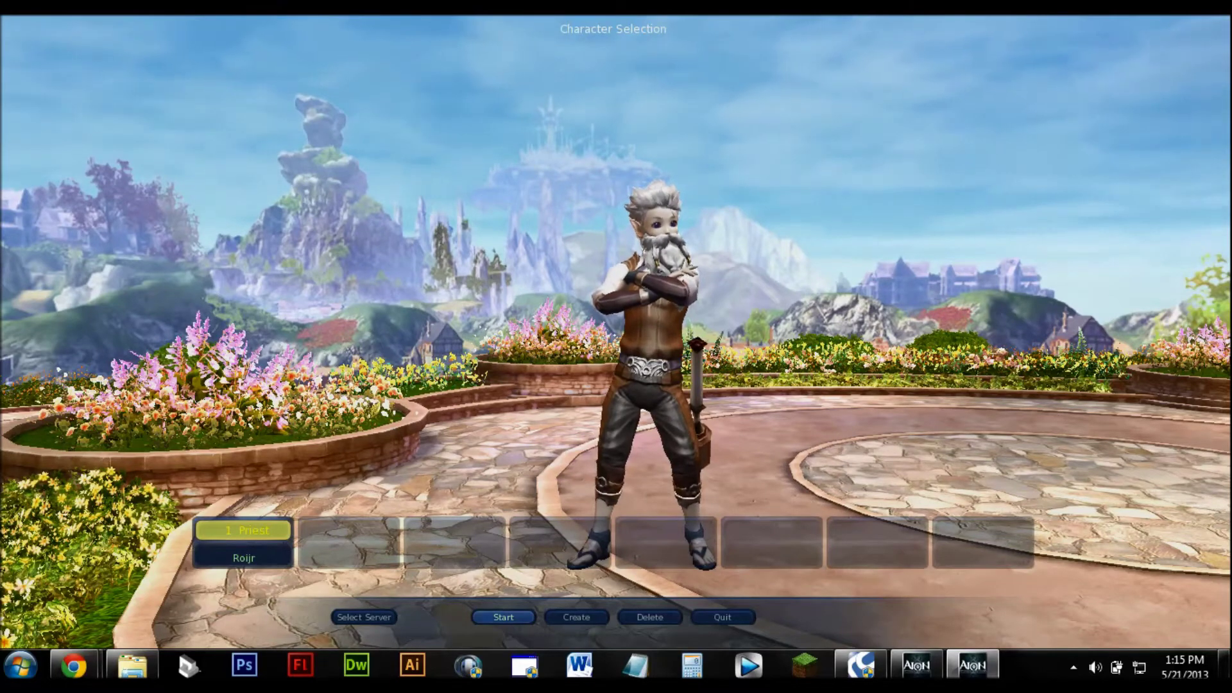
Step: Unlock the character with its PIN and enter the game world
{"action": "key", "text": "Return"}
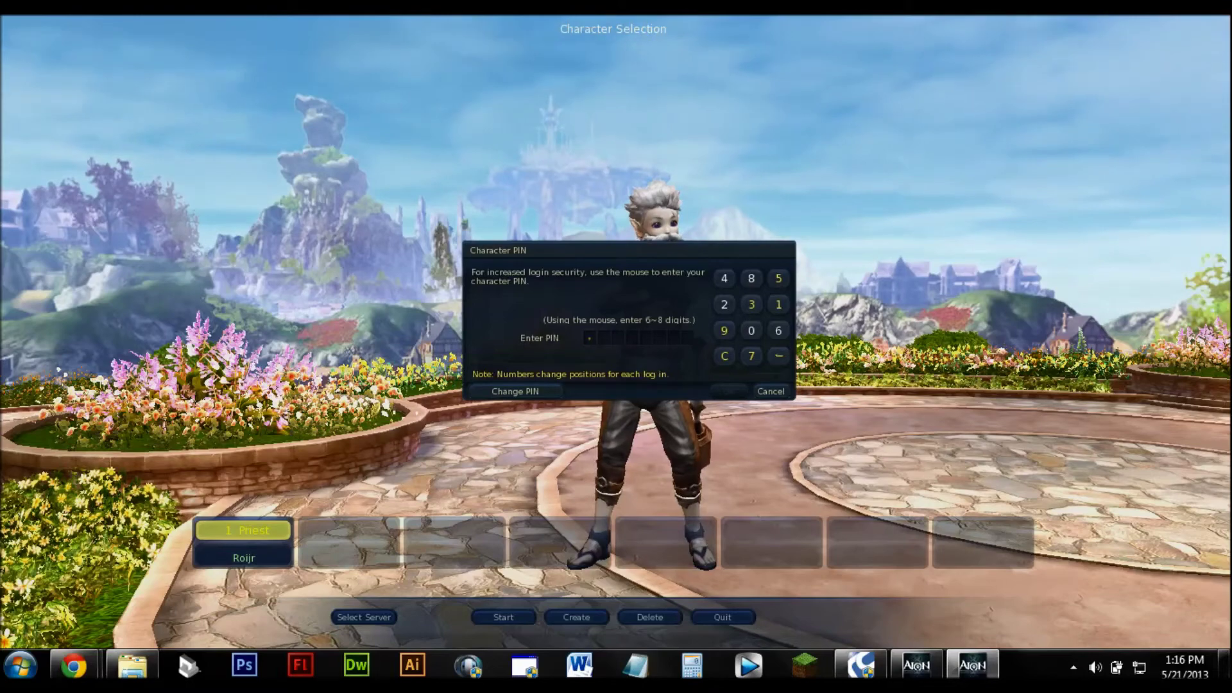
{"action": "left_click", "coordinate": [752, 330]}
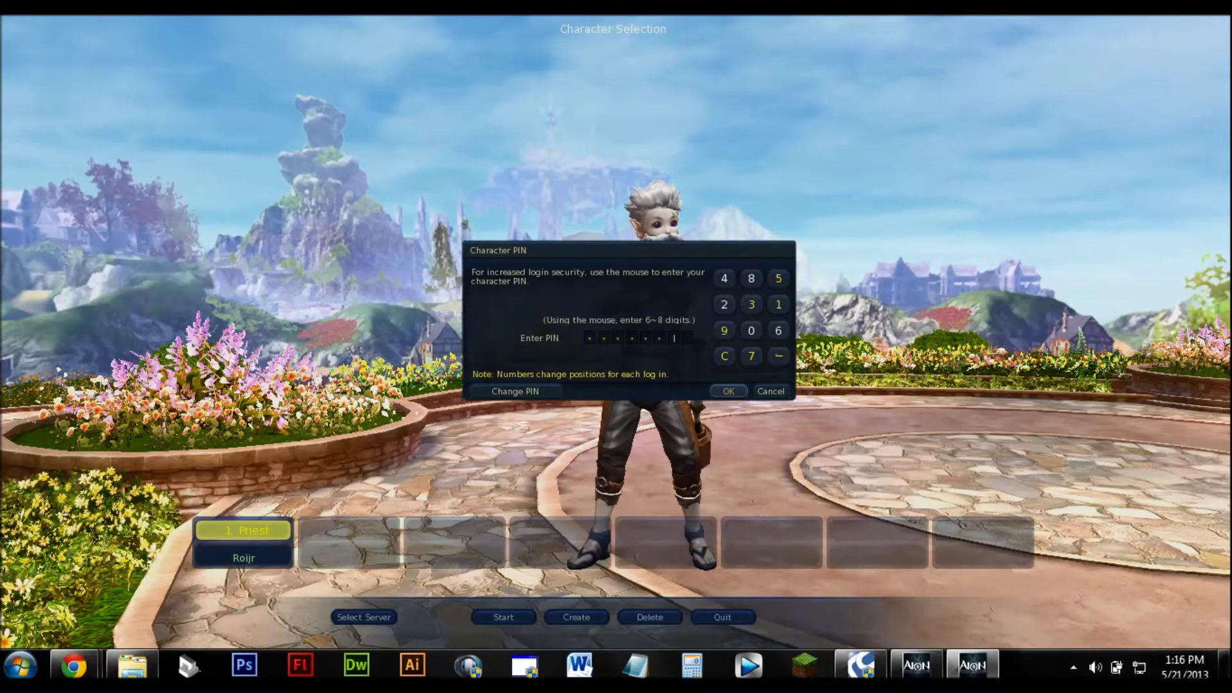
{"action": "key", "text": "Return"}
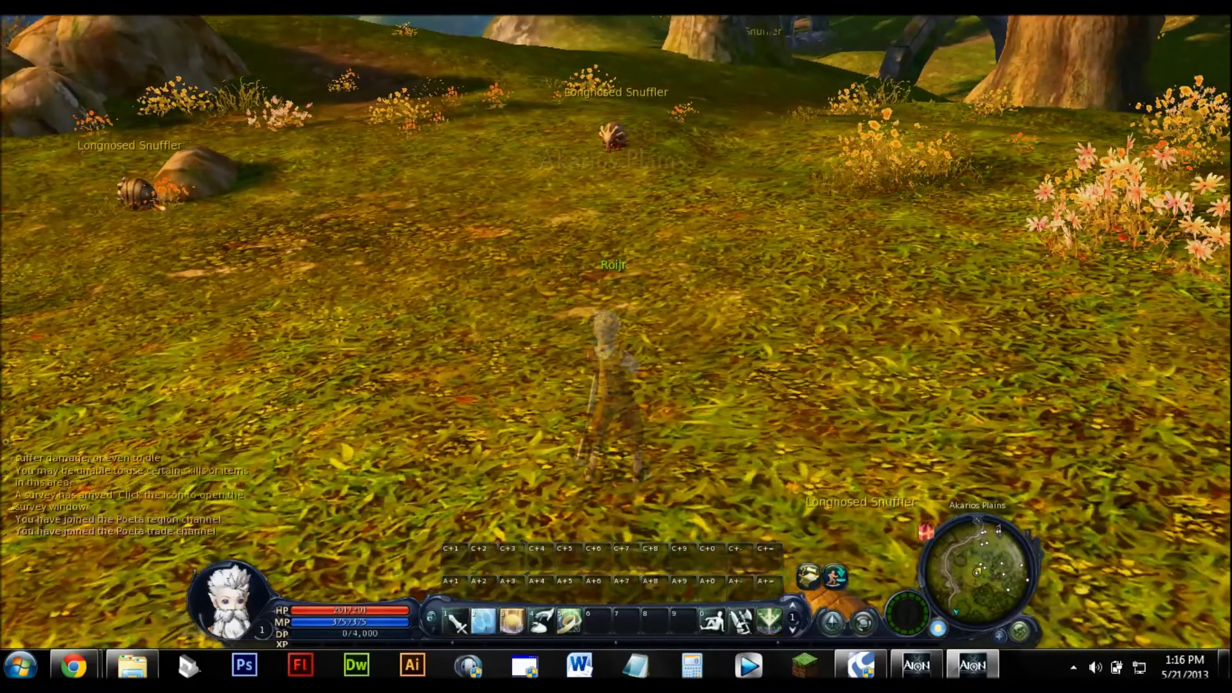
Step: Open the Roibot library's 11.6 folder in a file browser
{"action": "key", "text": "alt+Tab"}
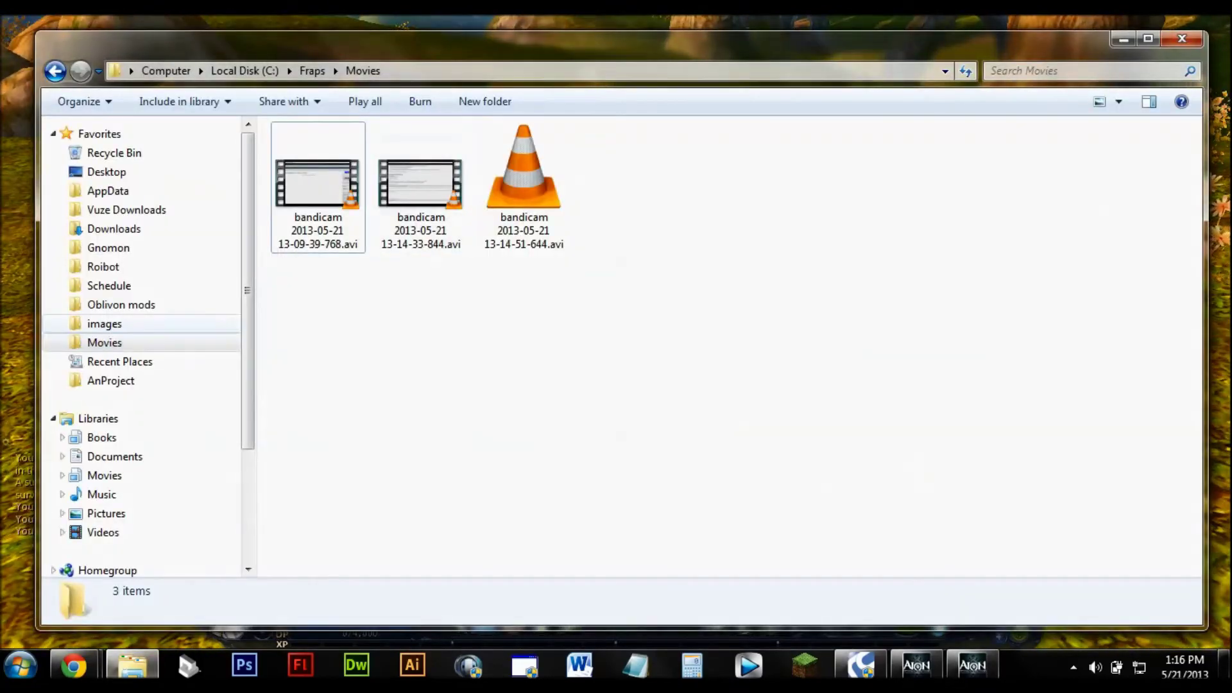
{"action": "left_click", "coordinate": [103, 266]}
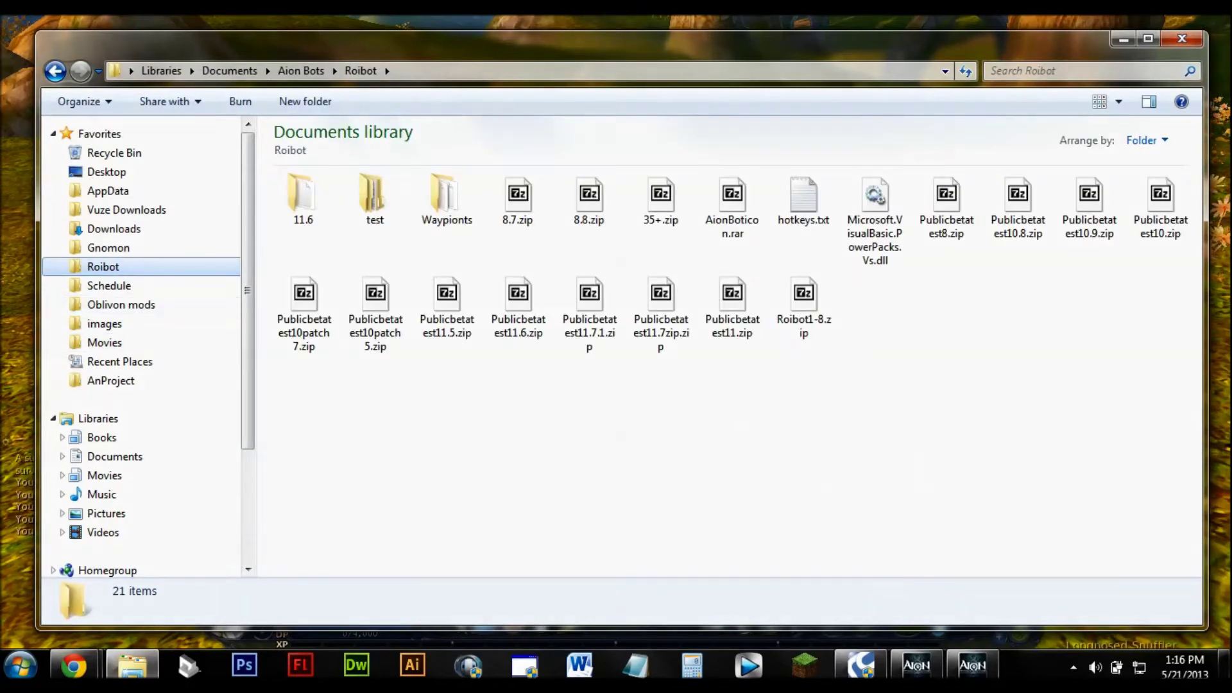
{"action": "double_click", "coordinate": [303, 193]}
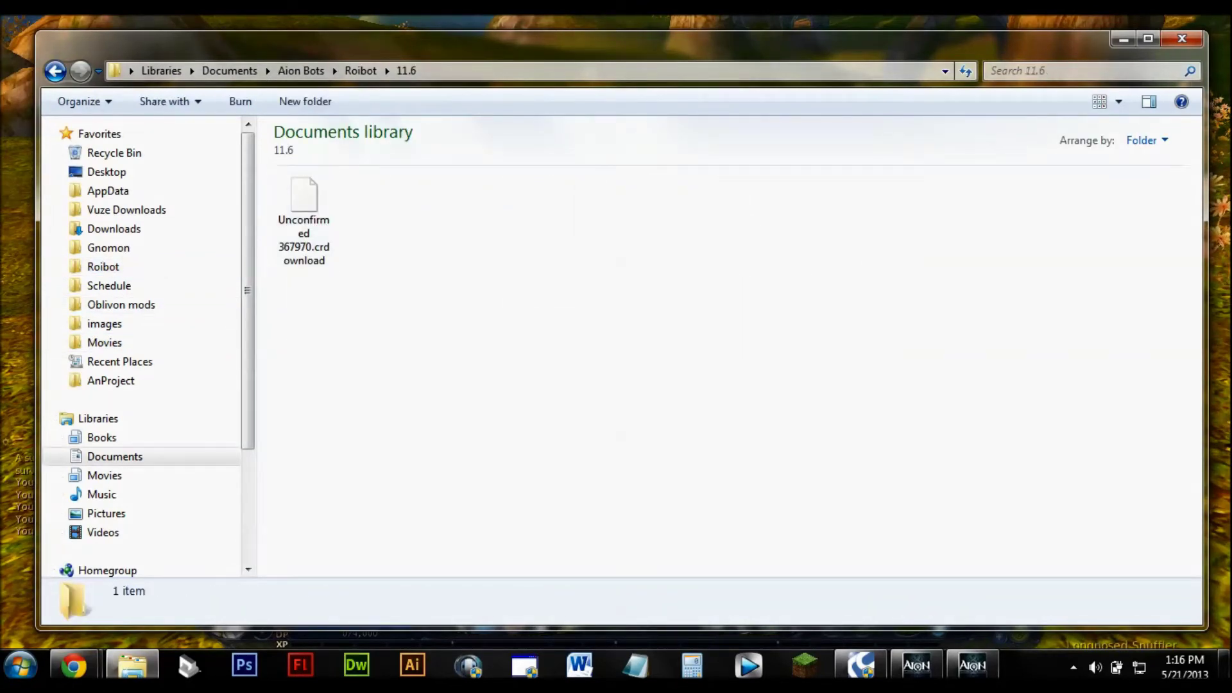
Step: Keep the flagged AionBot12.zip download despite the warning so it completes at 13.0 MB
{"action": "mouse_move", "coordinate": [74, 666]}
{"action": "left_click", "coordinate": [308, 565]}
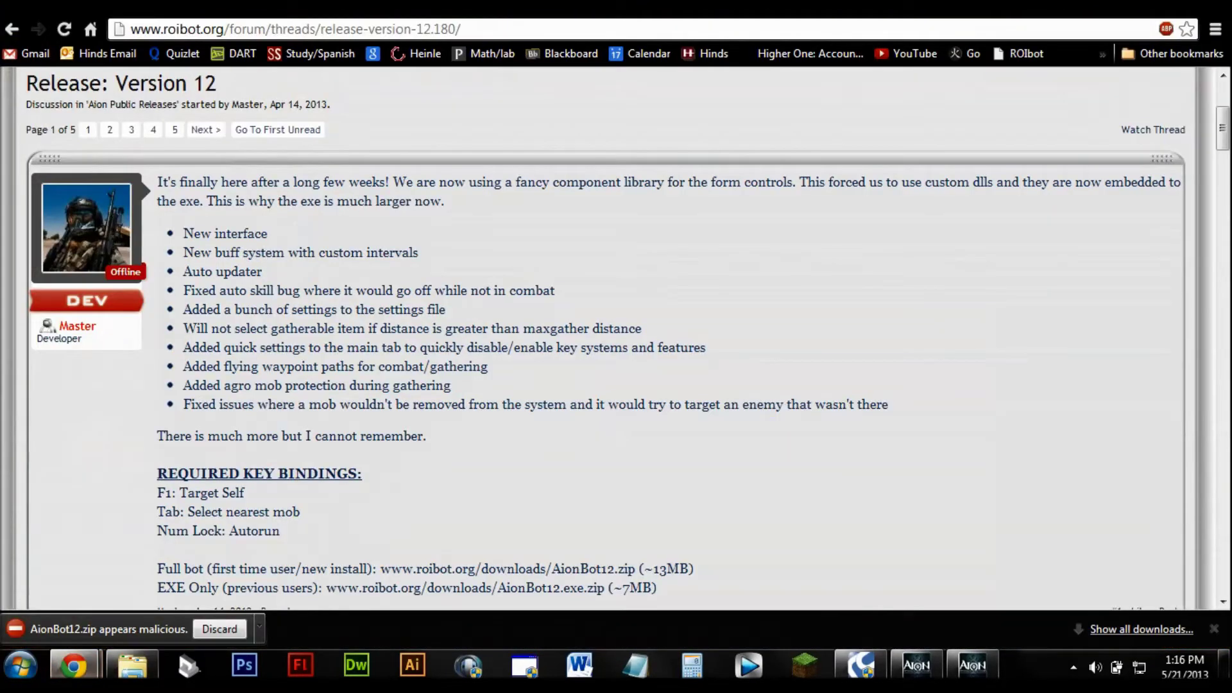
{"action": "left_click", "coordinate": [259, 629]}
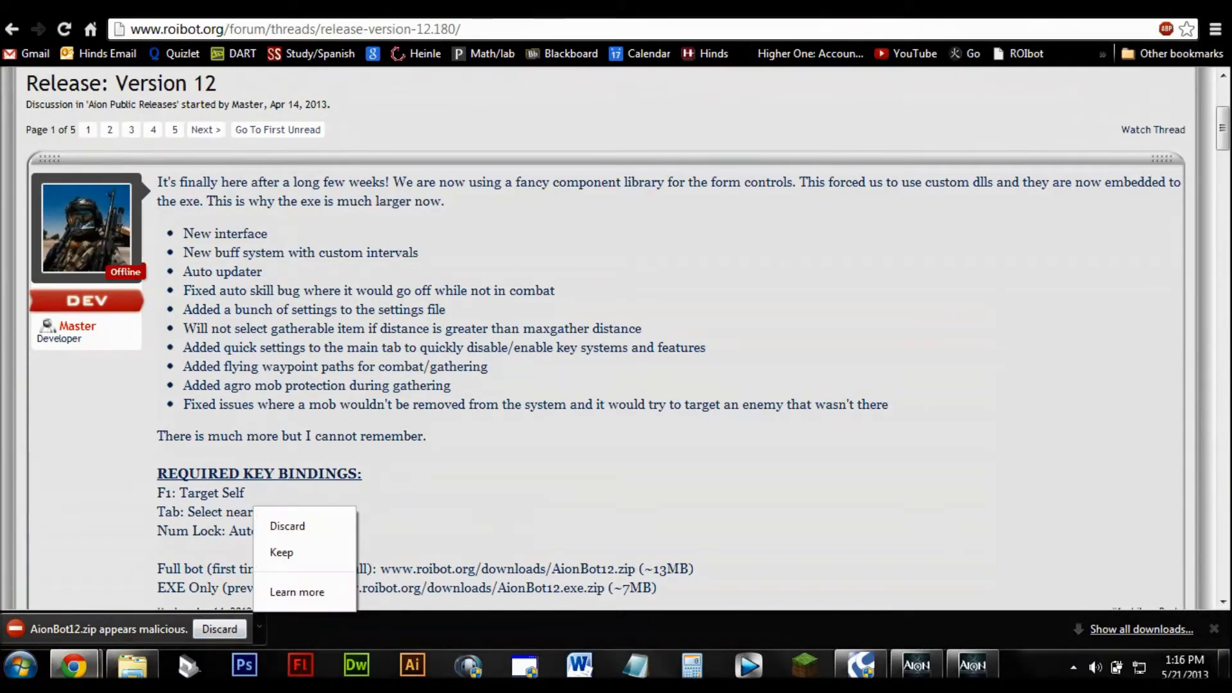
{"action": "left_click", "coordinate": [288, 551]}
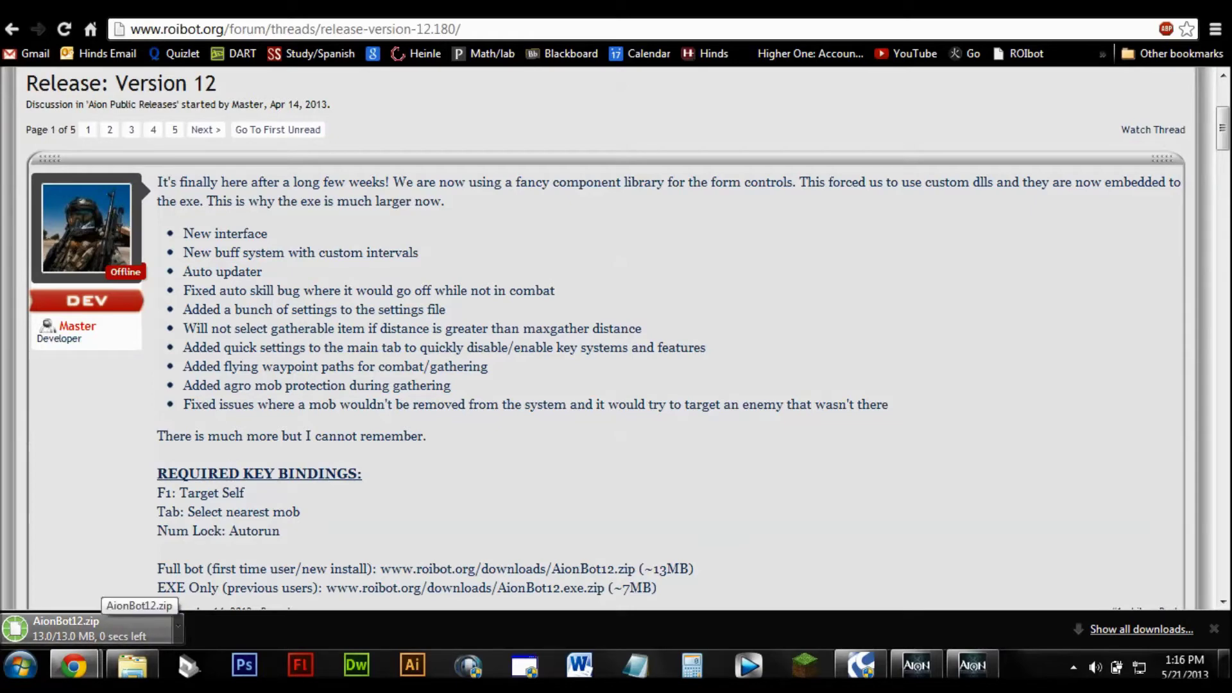
Step: Open AionBot12.zip in 7-Zip and extract Images, AionBotEnc.exe, hotkeys.txt and Skills.txt into 11.6
{"action": "left_click", "coordinate": [90, 628]}
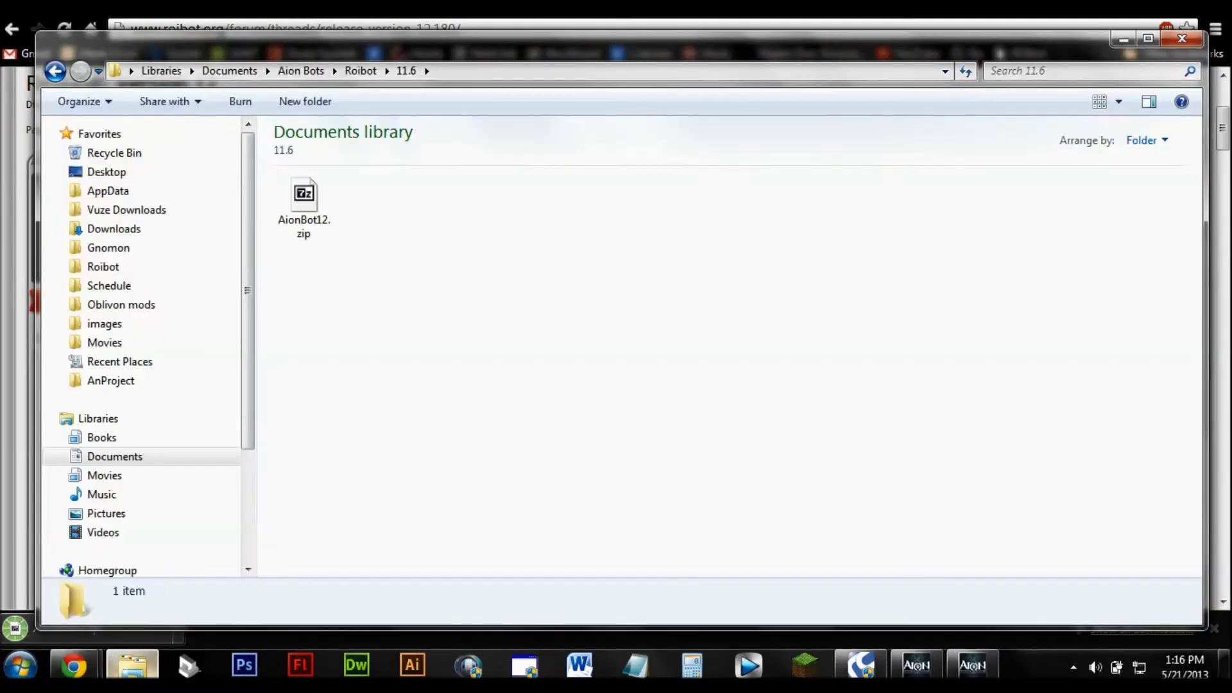
{"action": "right_click", "coordinate": [305, 186]}
{"action": "left_click", "coordinate": [351, 196]}
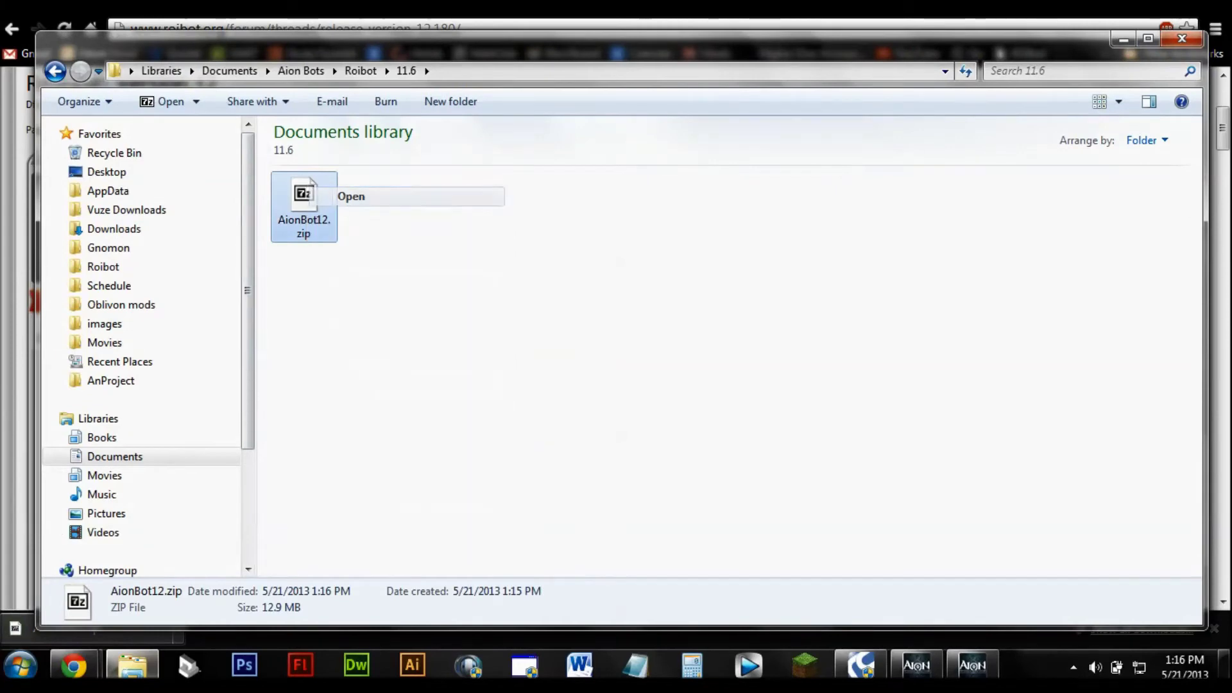
{"action": "left_click_drag", "start_coordinate": [151, 209], "coordinate": [207, 297]}
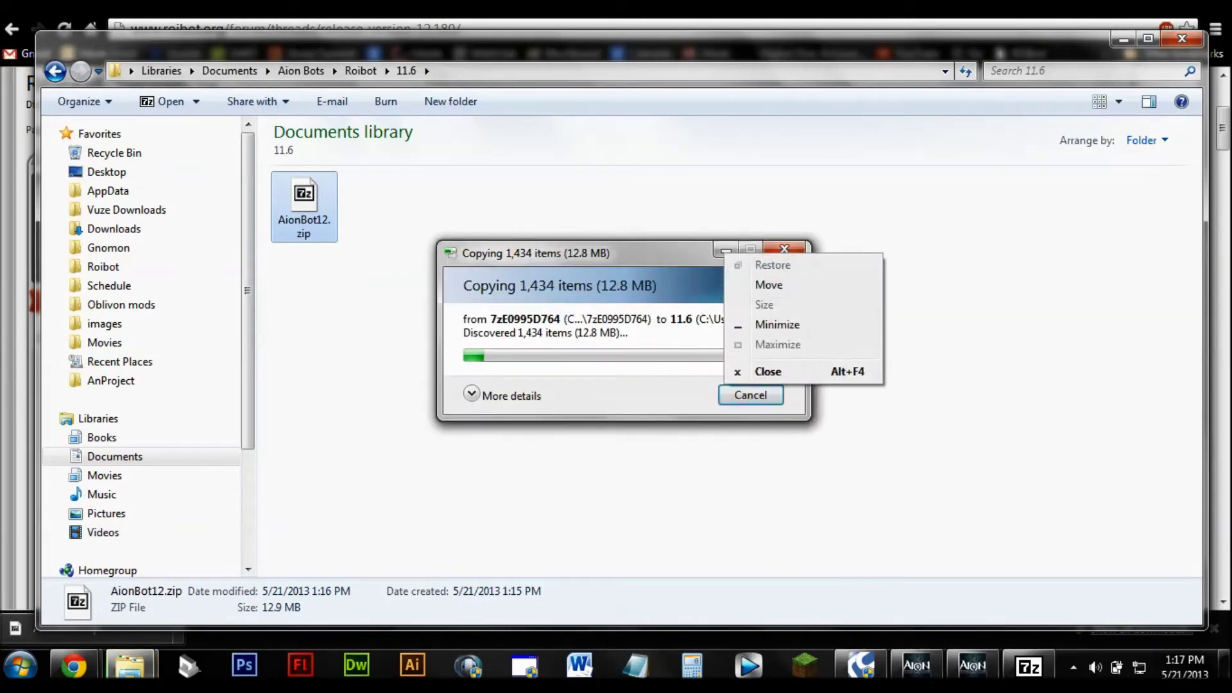
{"action": "key", "text": "Escape"}
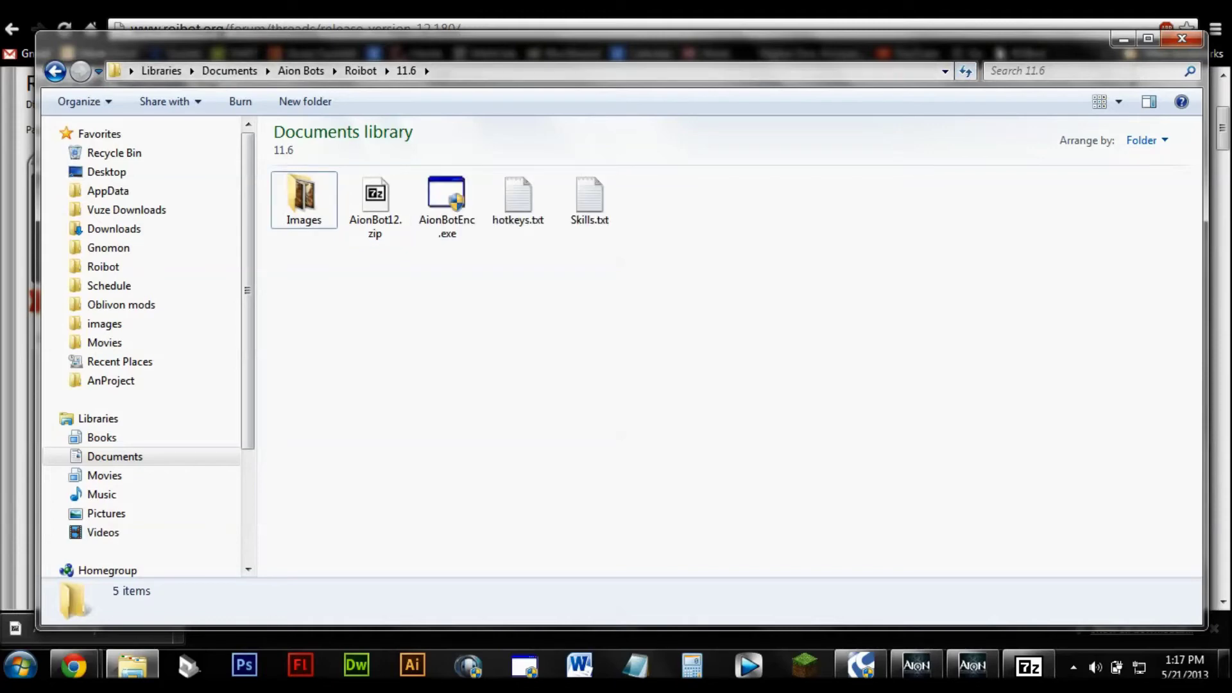
Step: Run AionBotEnc.exe from the 11.6 folder and accept the offered new-version update
{"action": "left_click", "coordinate": [447, 204]}
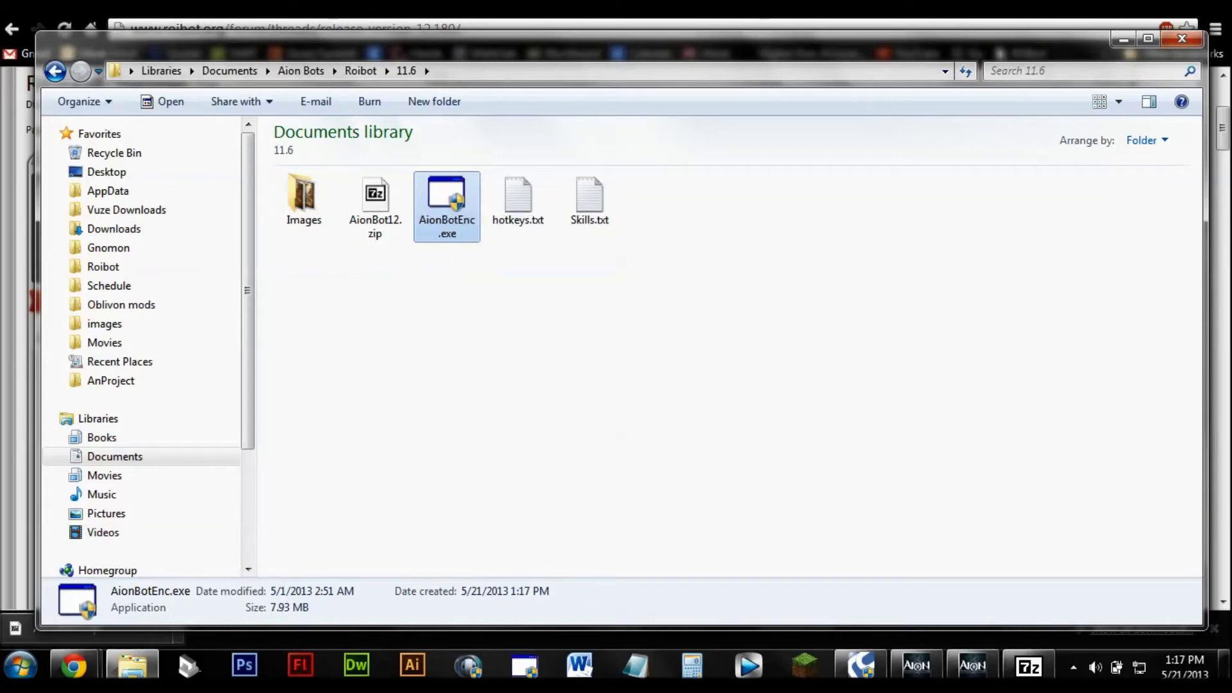
{"action": "key", "text": "Return"}
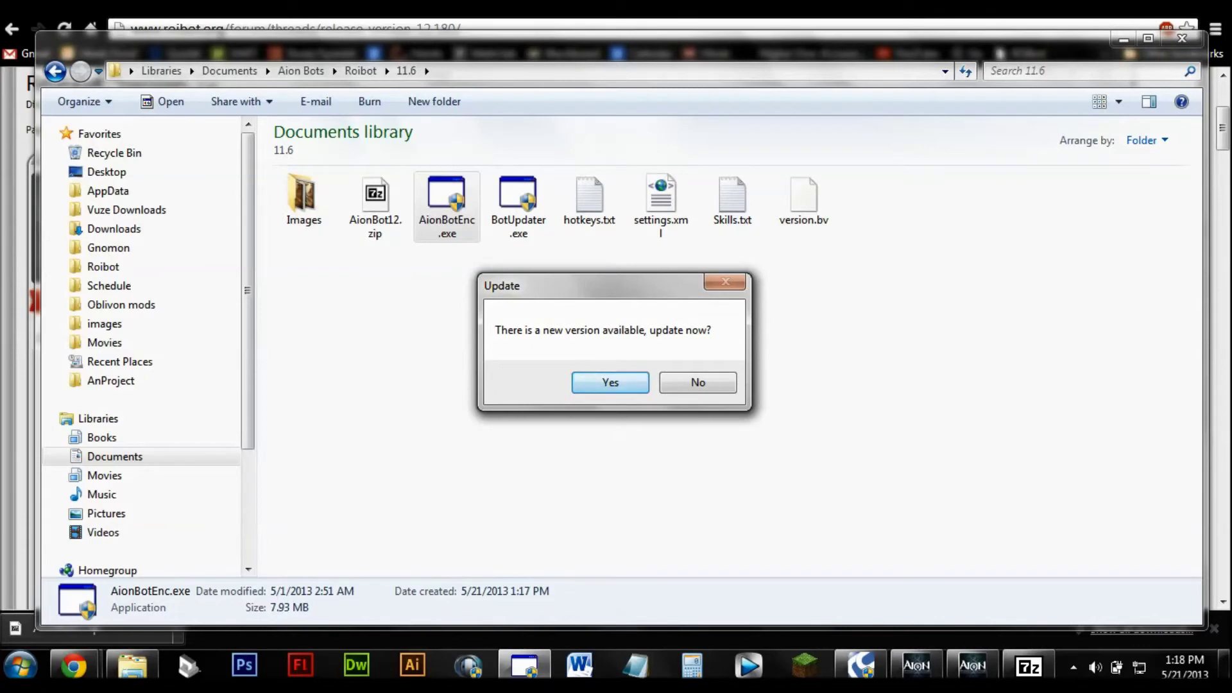
{"action": "key", "text": "Return"}
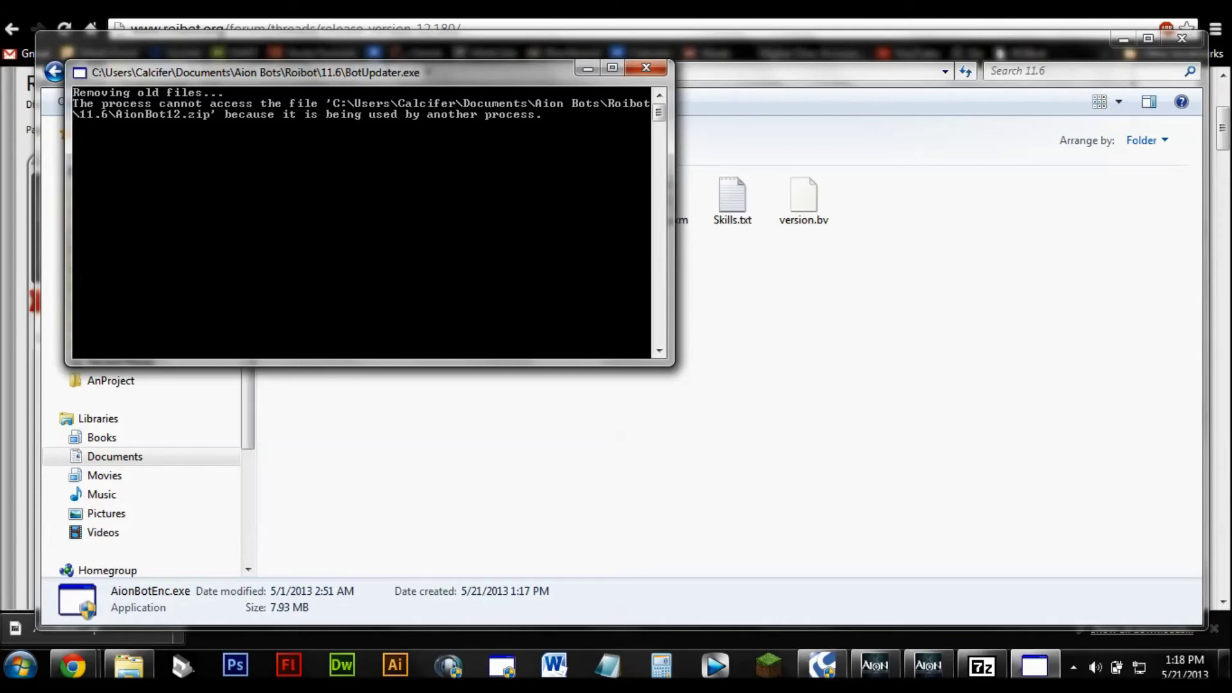
Step: Close the failed updater console and rerun BotUpdater.exe as administrator
{"action": "left_click", "coordinate": [646, 68]}
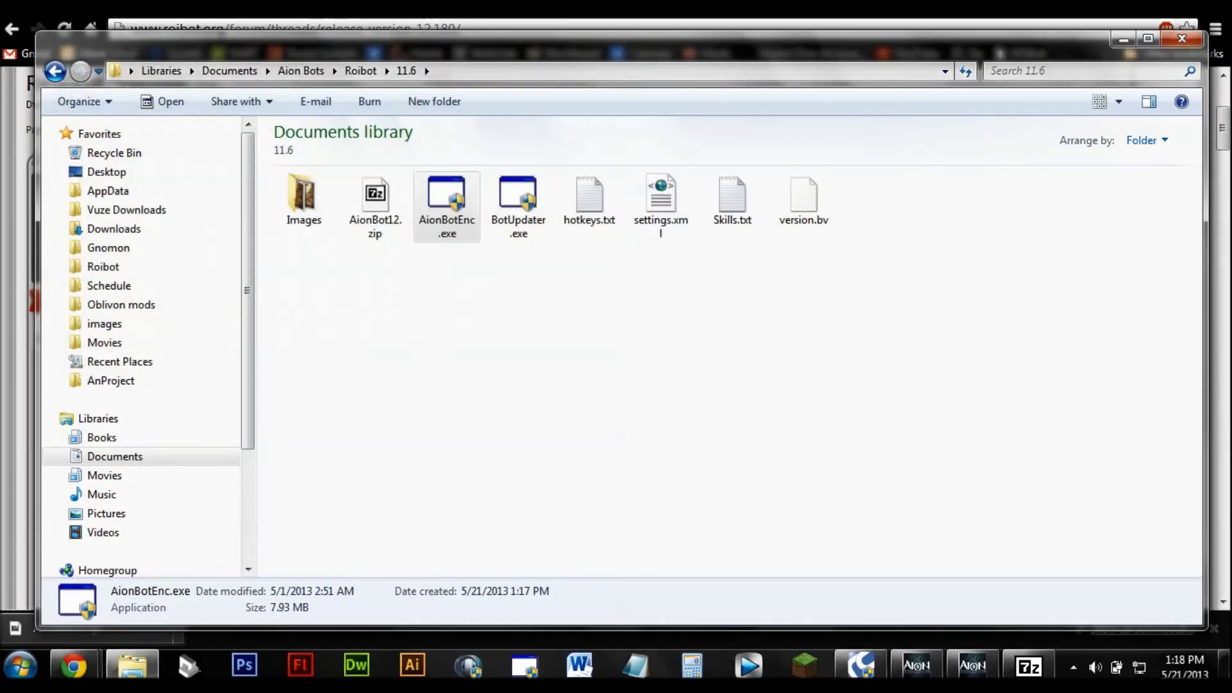
{"action": "left_click", "coordinate": [517, 204]}
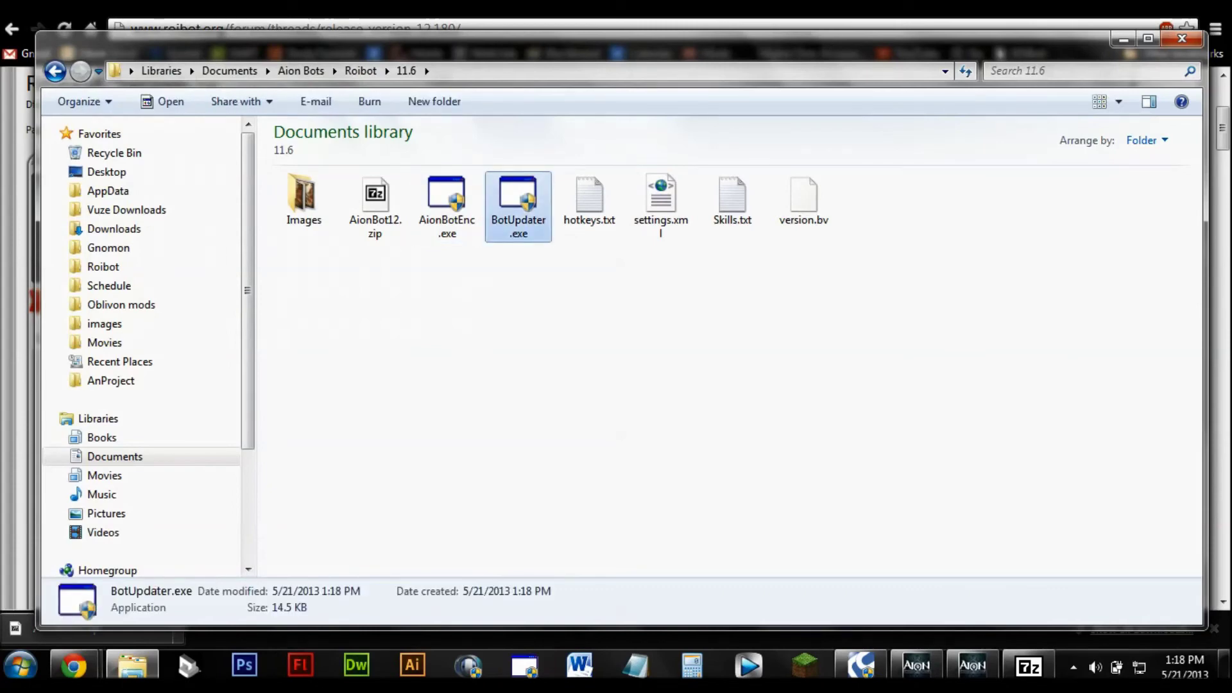
{"action": "right_click", "coordinate": [517, 204]}
{"action": "left_click", "coordinate": [564, 213]}
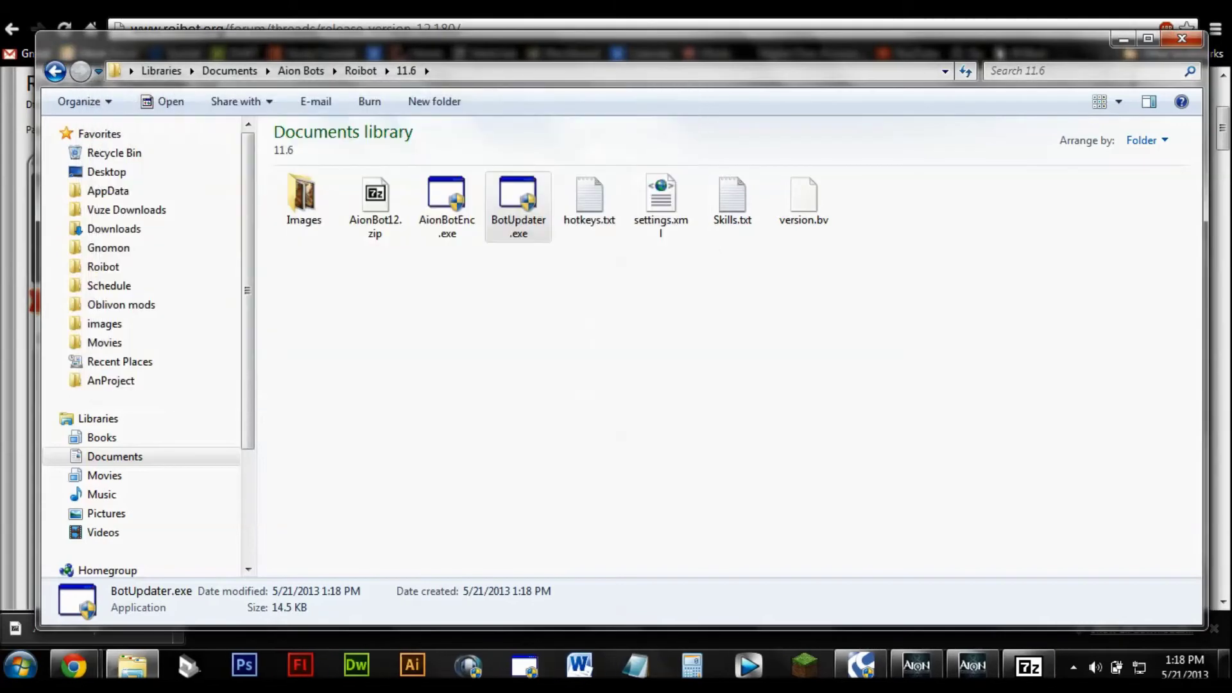
{"action": "right_click", "coordinate": [1062, 668]}
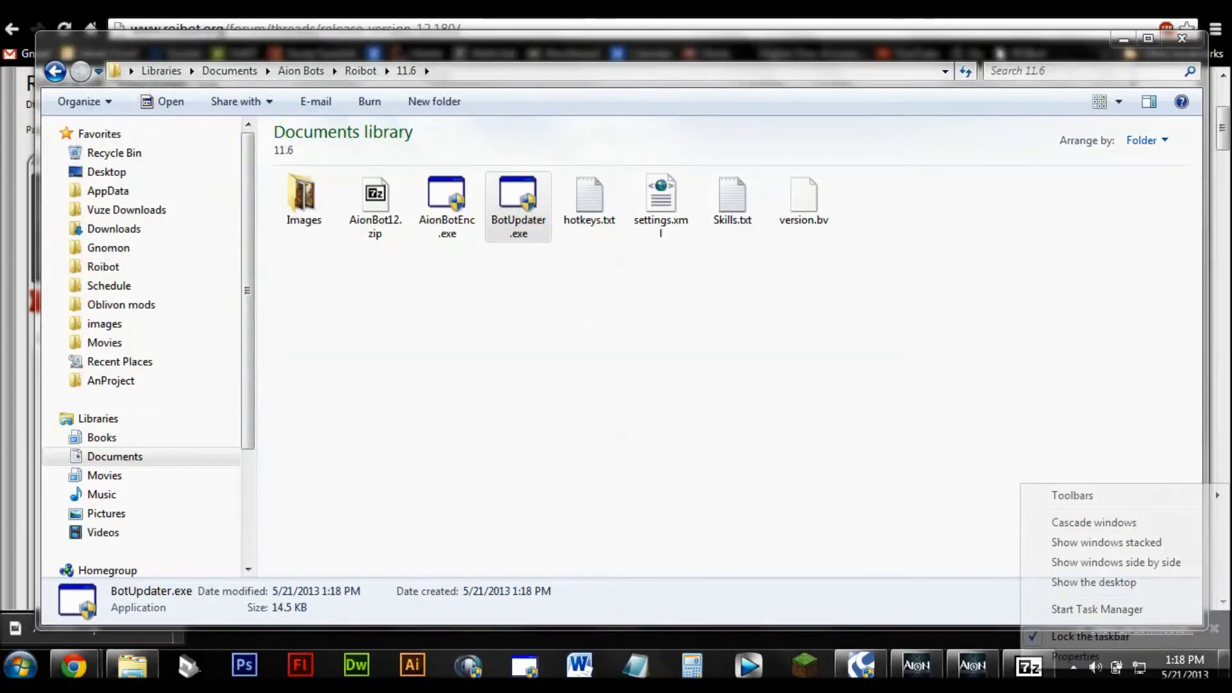
Step: Close the AionBot12.zip archive in 7-Zip and rerun BotUpdater.exe so the update completes
{"action": "left_click", "coordinate": [1011, 668]}
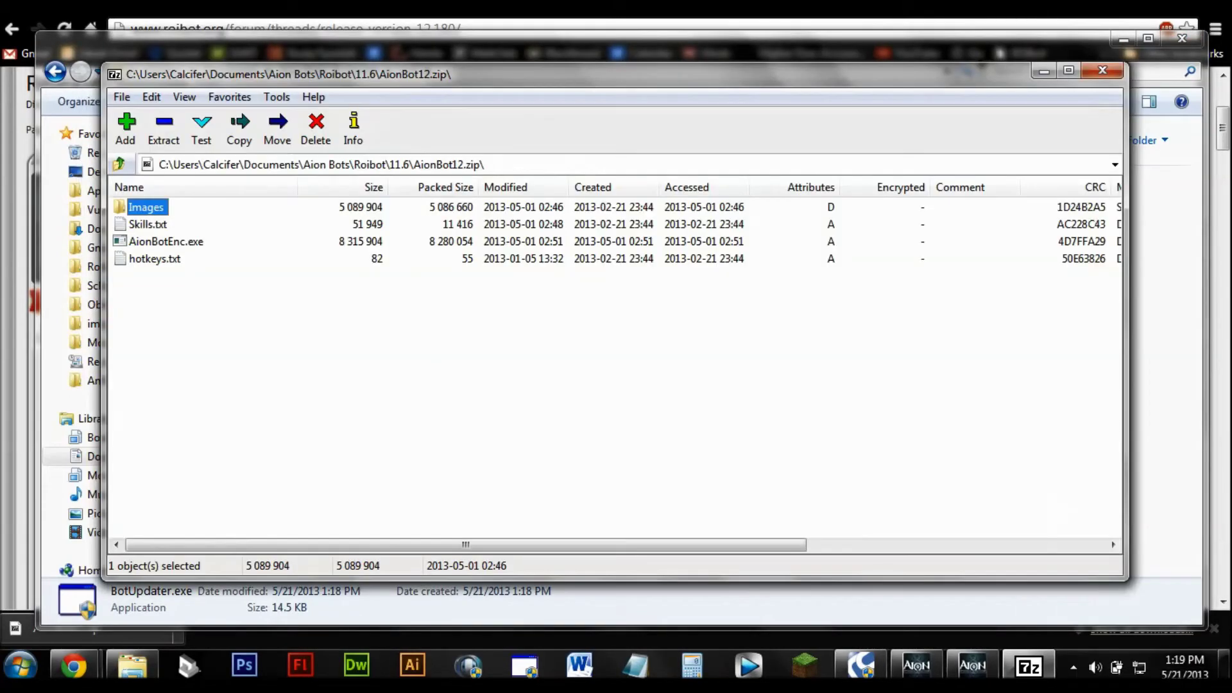
{"action": "left_click", "coordinate": [1103, 70]}
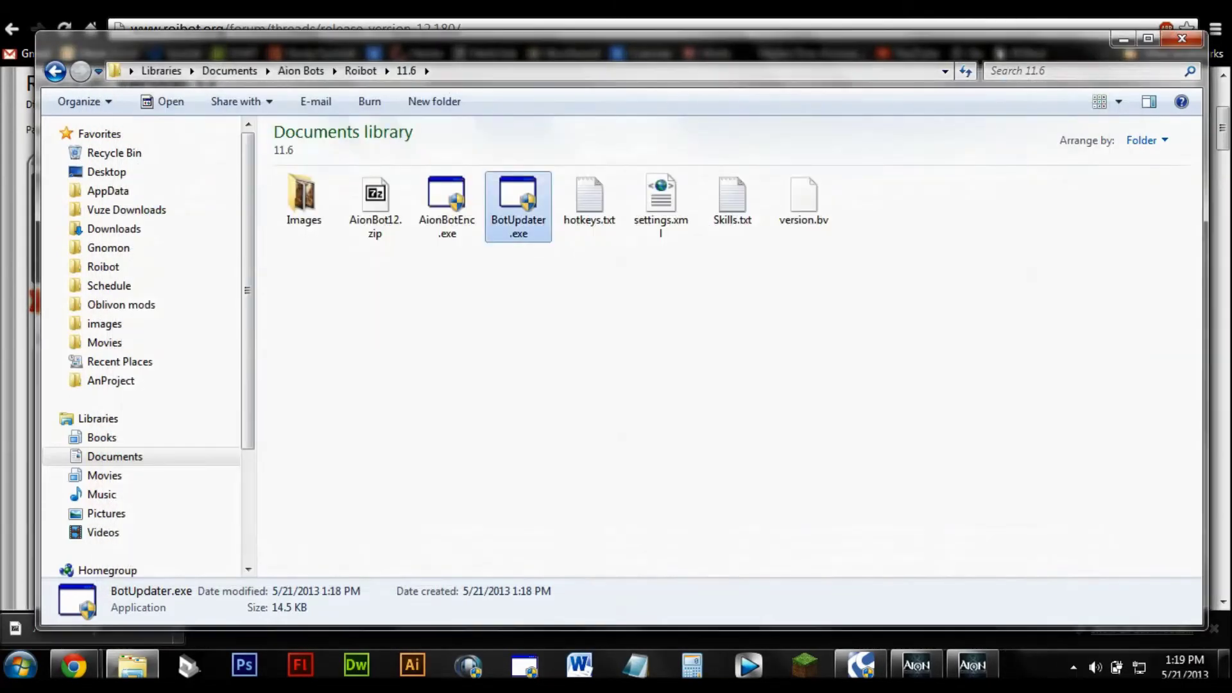
{"action": "left_click", "coordinate": [271, 548]}
{"action": "left_click", "coordinate": [517, 206]}
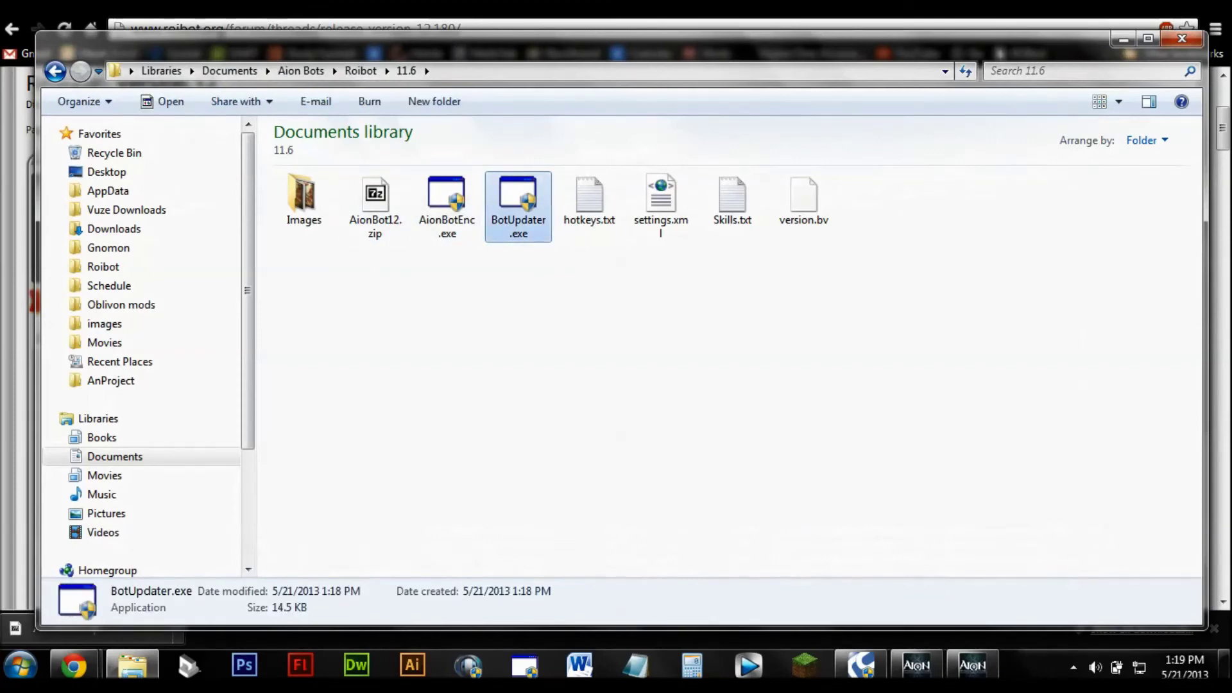
{"action": "key", "text": "Return"}
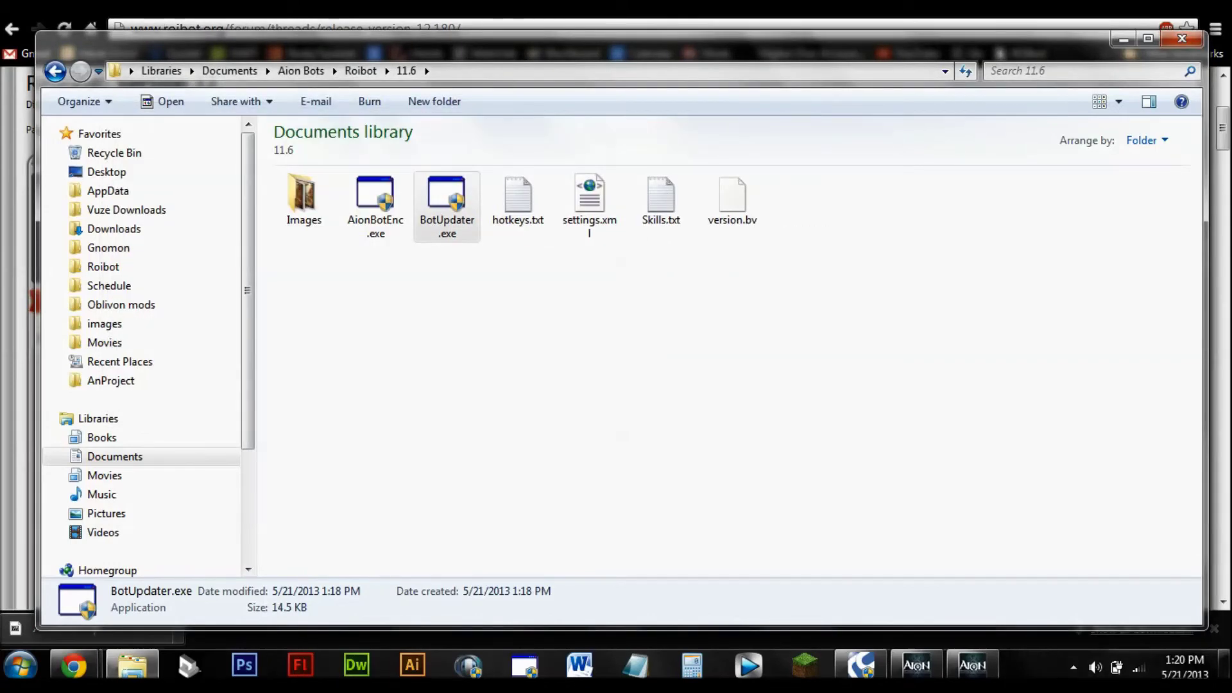
Step: Run AionBotEnc.exe as administrator and dismiss the version.bv access error to reach the login window
{"action": "left_click", "coordinate": [375, 202]}
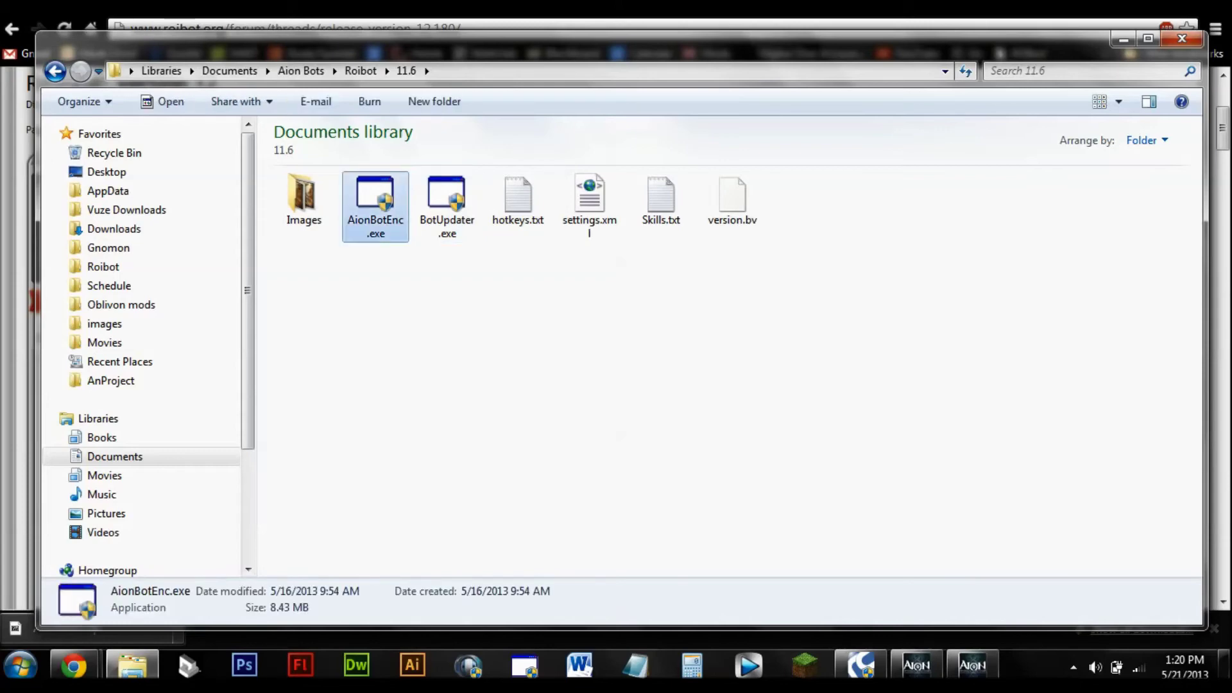
{"action": "right_click", "coordinate": [382, 160]}
{"action": "left_click", "coordinate": [450, 187]}
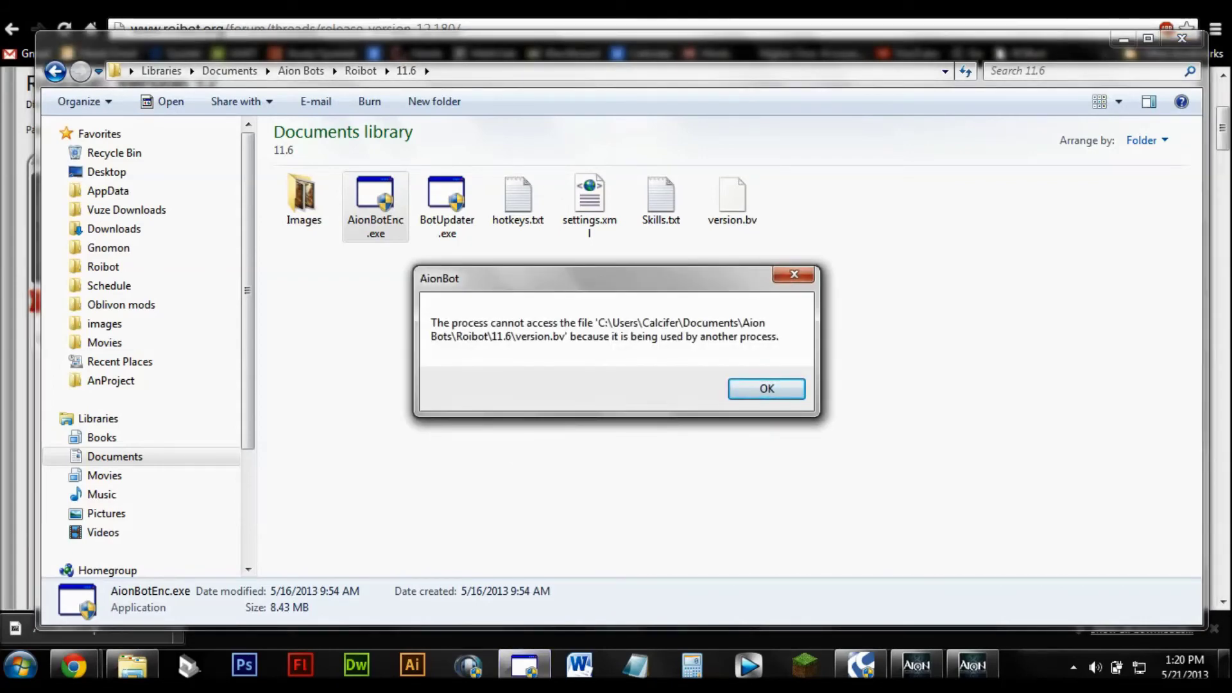
{"action": "key", "text": "Return"}
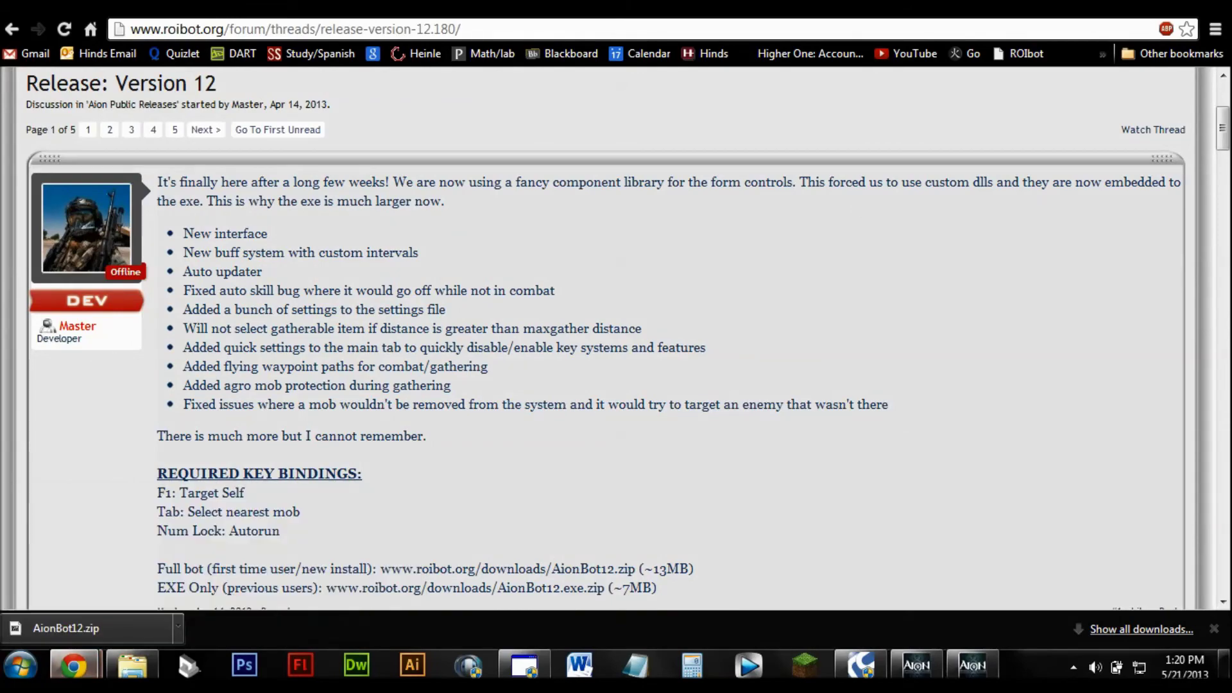
Step: Scroll the Version 12 thread to the top, open the account dropdown, then focus AionBot's username field
{"action": "mouse_move", "coordinate": [74, 665]}
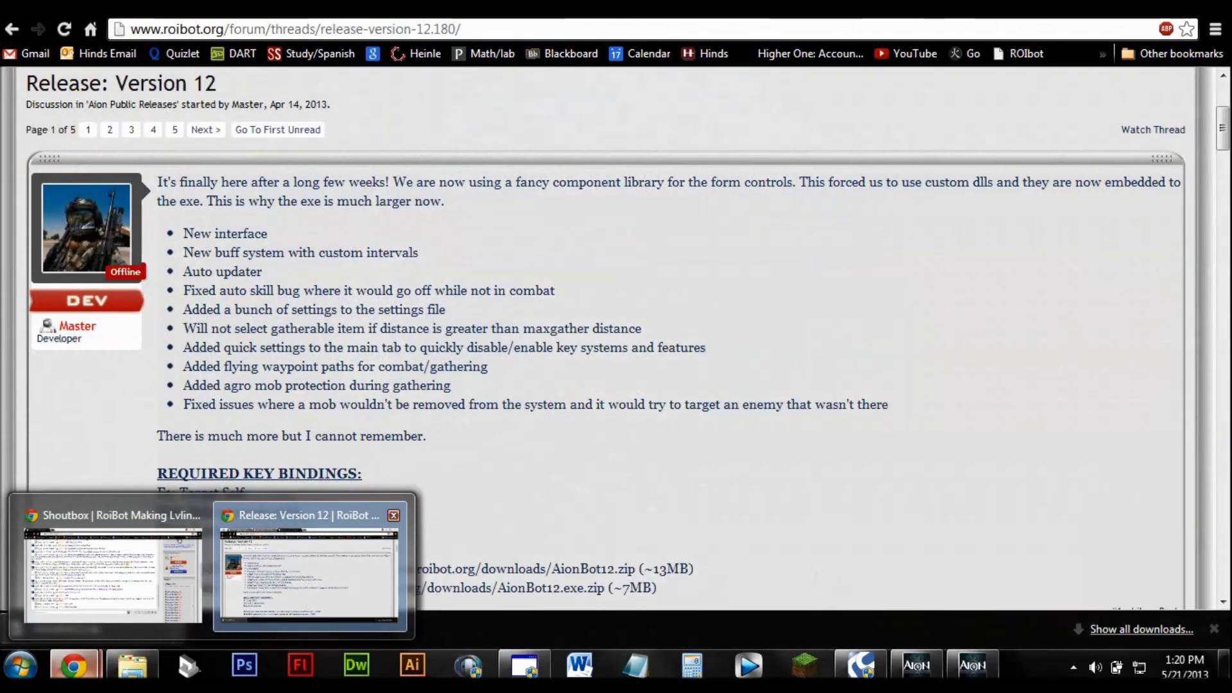
{"action": "scroll", "coordinate": [616, 320], "scroll_direction": "up", "scroll_amount": 4}
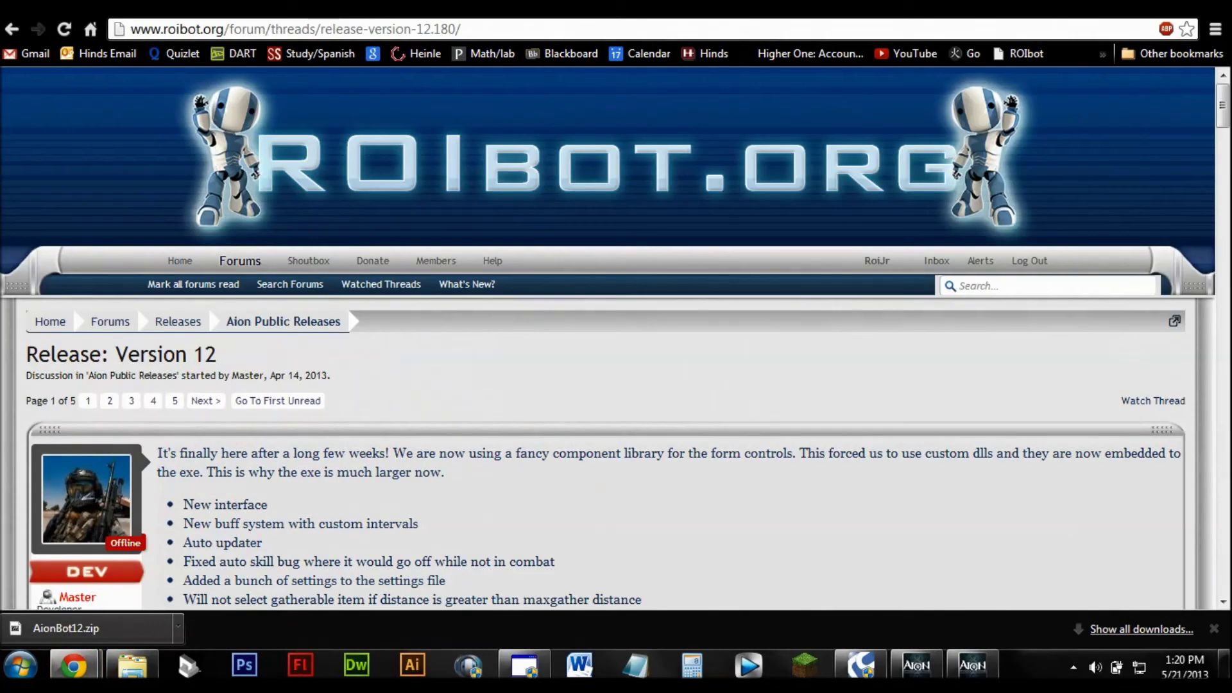
{"action": "left_click", "coordinate": [884, 260]}
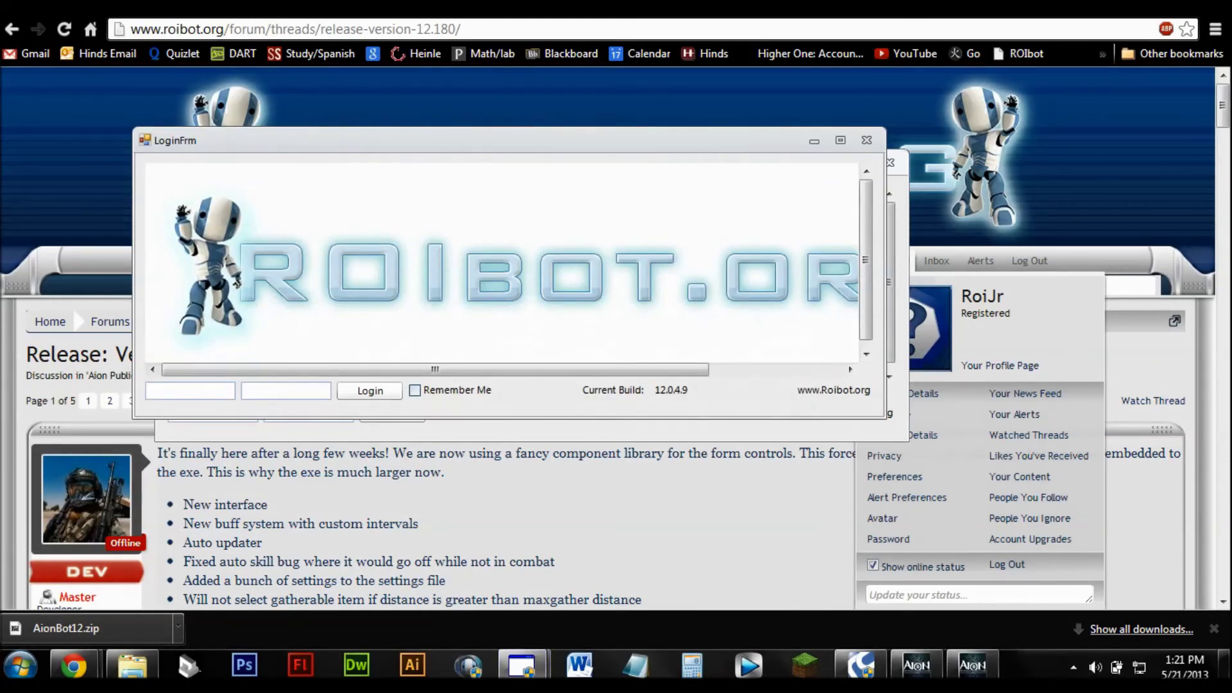
{"action": "left_click", "coordinate": [866, 140]}
Step: Enter the forum account's username and password in the AionBot login form
{"action": "type", "text": "R"}
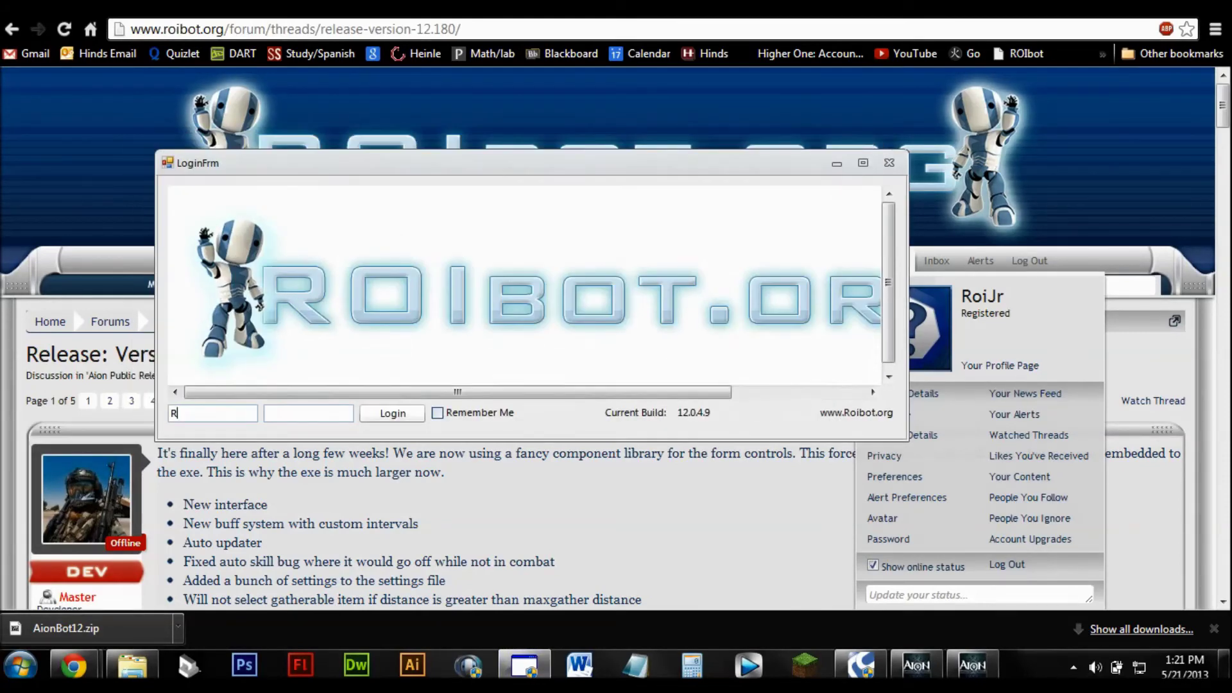
{"action": "type", "text": "oi"}
{"action": "key", "text": "BackSpace"}
{"action": "type", "text": "oiJr"}
{"action": "key", "text": "Tab"}
{"action": "type", "text": "**********"}
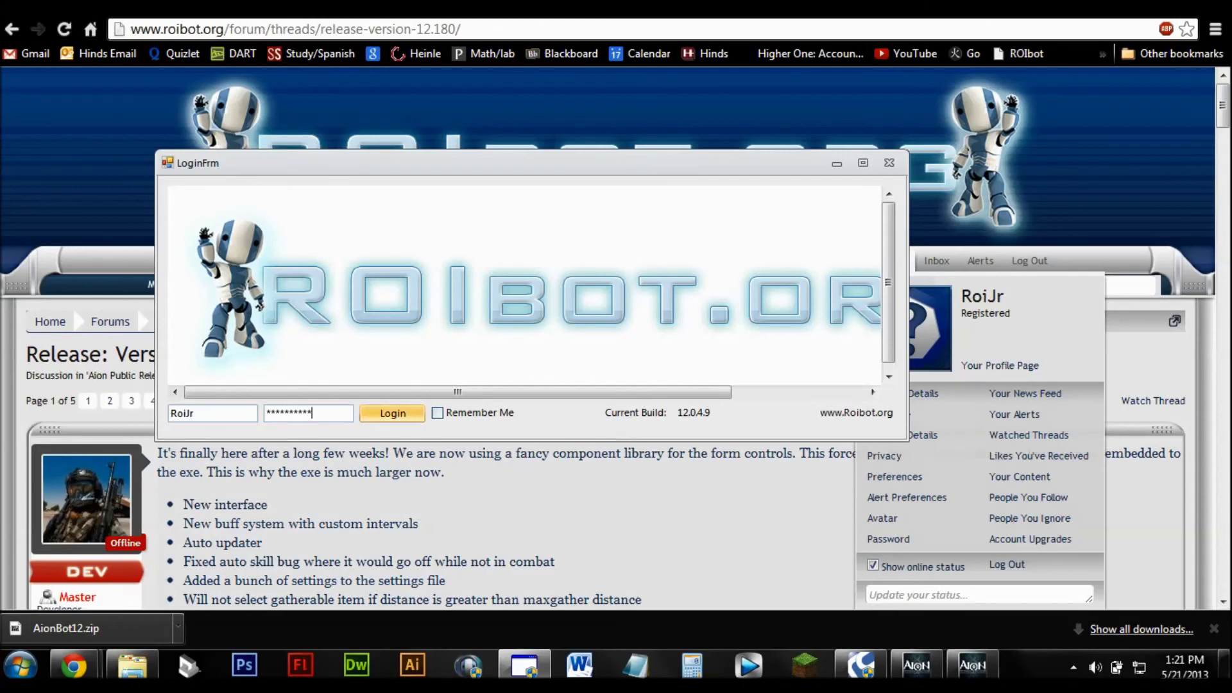
Step: Tick Remember Me, log in, and start the bot to open the Instance Dashboard
{"action": "left_click", "coordinate": [437, 413]}
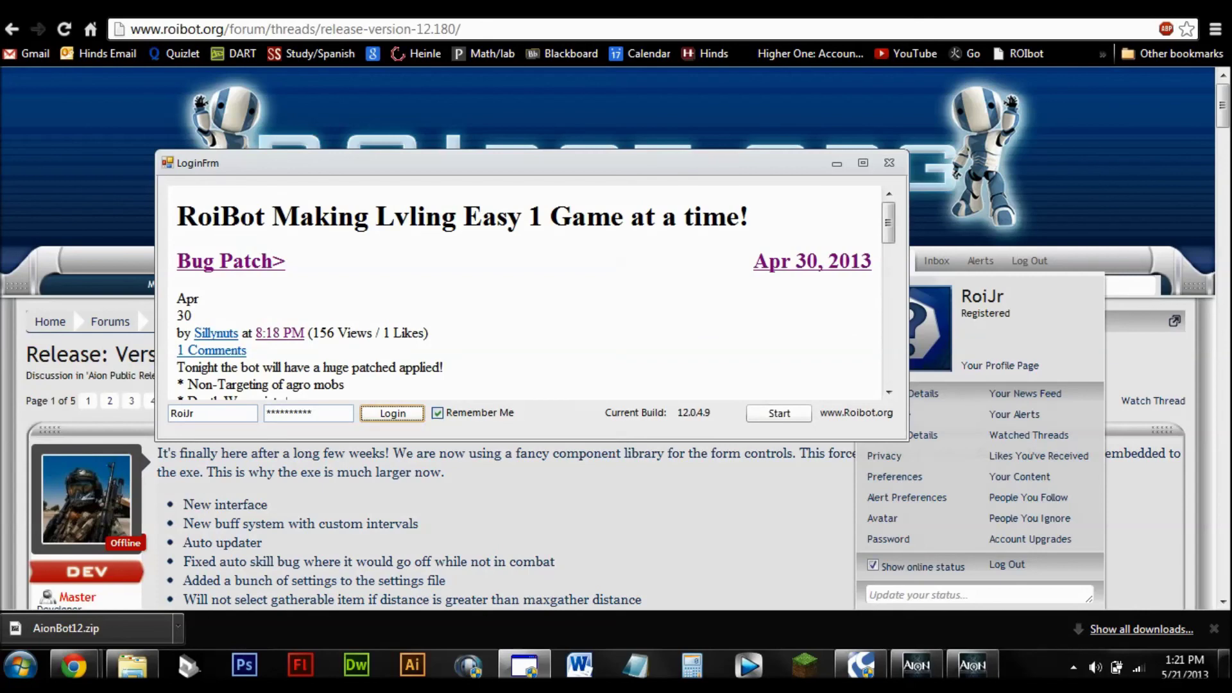
{"action": "scroll", "coordinate": [526, 293], "scroll_direction": "down", "scroll_amount": 10}
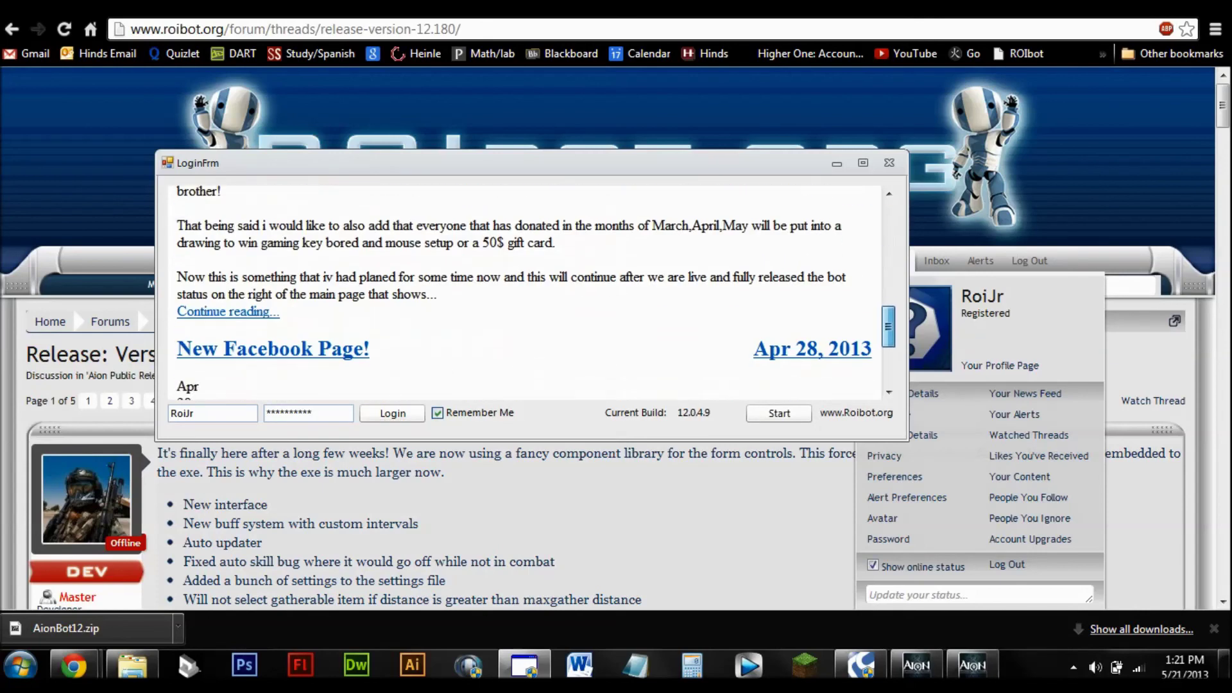
{"action": "scroll", "coordinate": [526, 292], "scroll_direction": "up", "scroll_amount": 10}
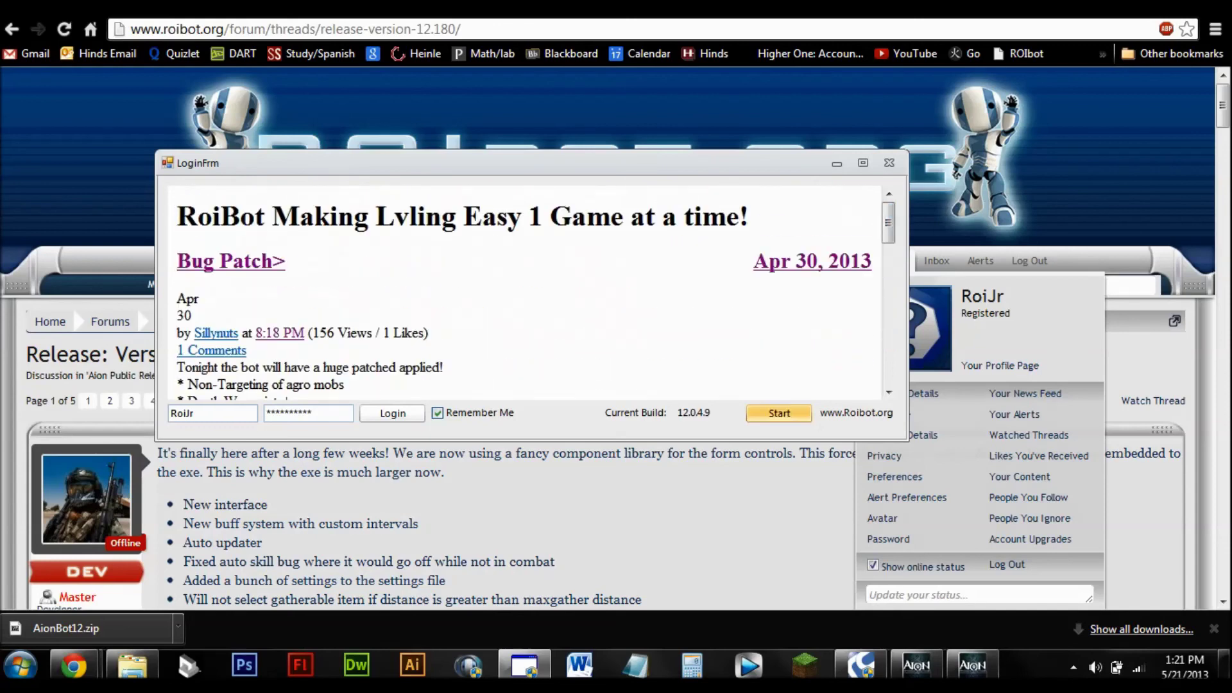
{"action": "left_click", "coordinate": [778, 413]}
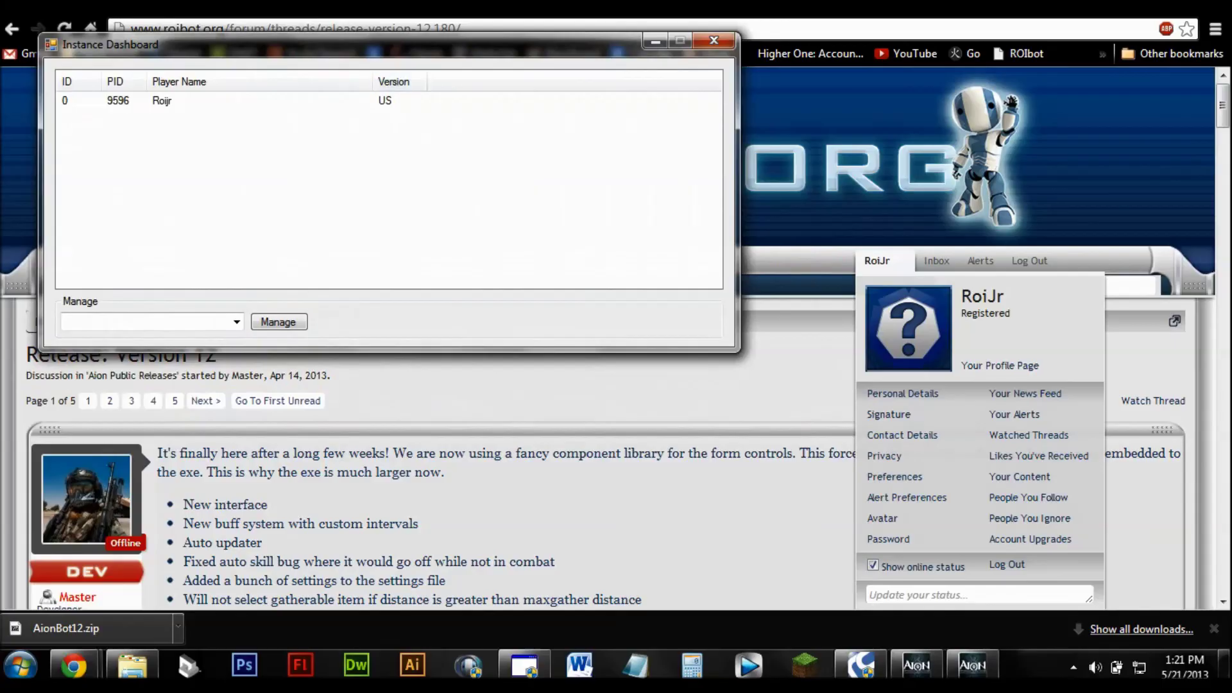
Step: Check the running Aion client, then choose process 9596 in the Manage list and confirm managing it
{"action": "left_click", "coordinate": [972, 666]}
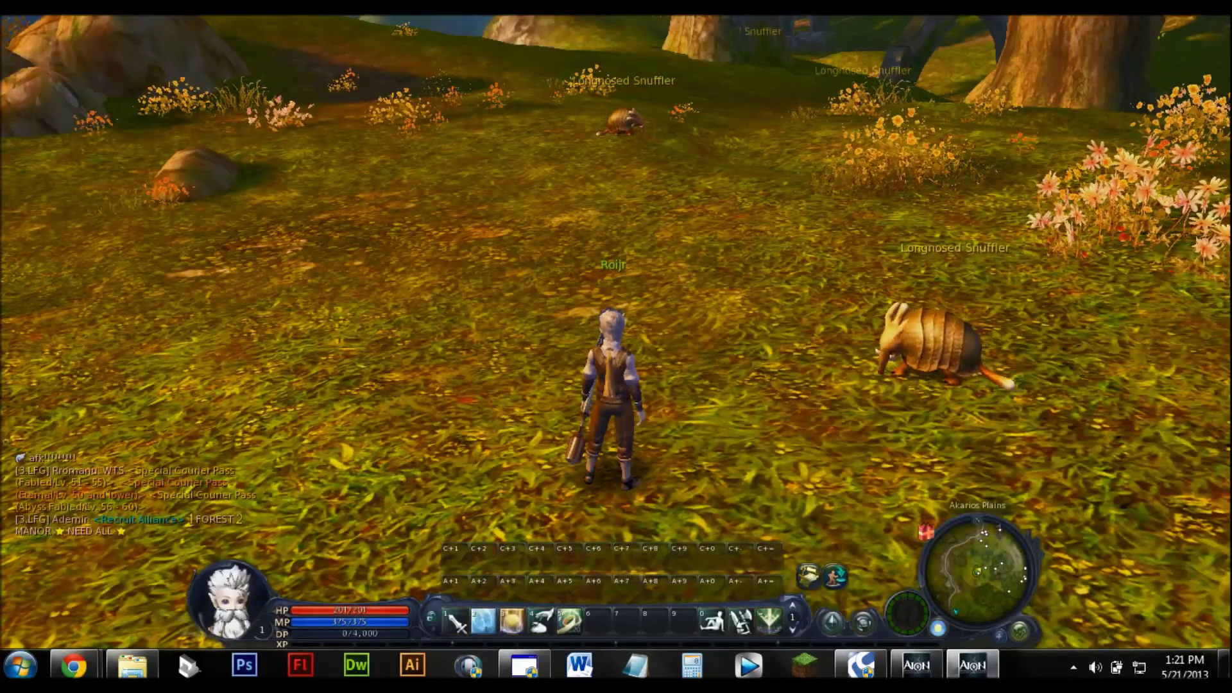
{"action": "left_click_drag", "start_coordinate": [616, 346], "coordinate": [949, 346]}
{"action": "key", "text": "alt+Tab"}
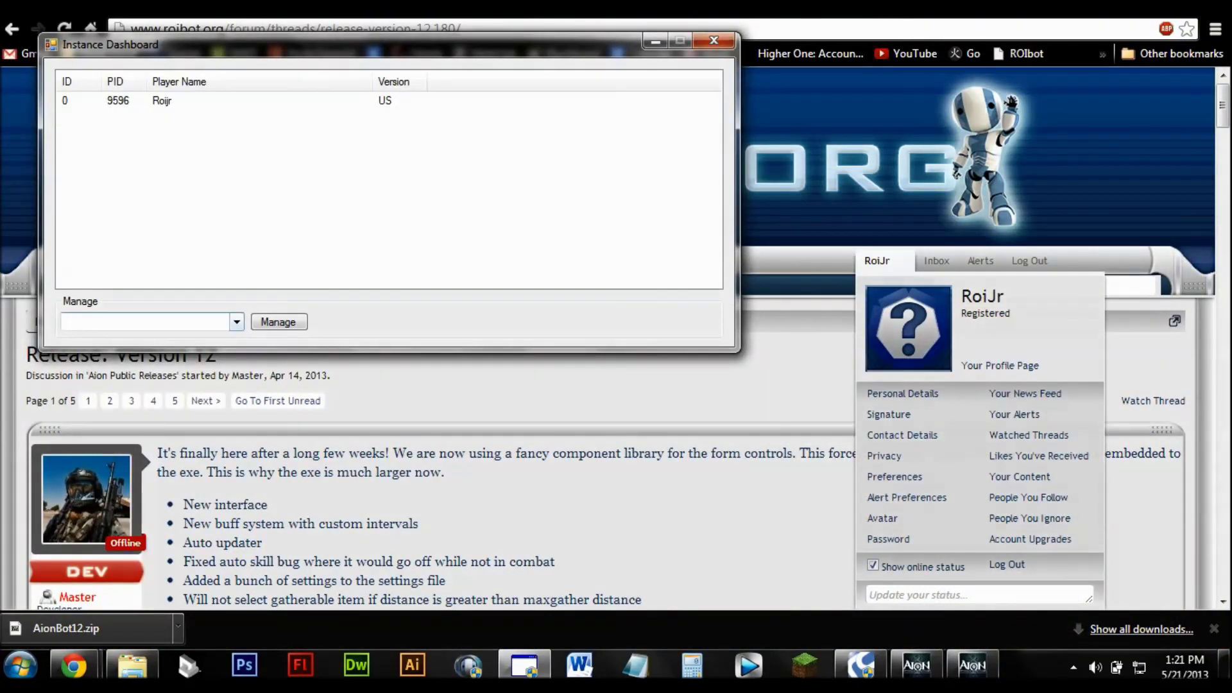
{"action": "left_click", "coordinate": [236, 322]}
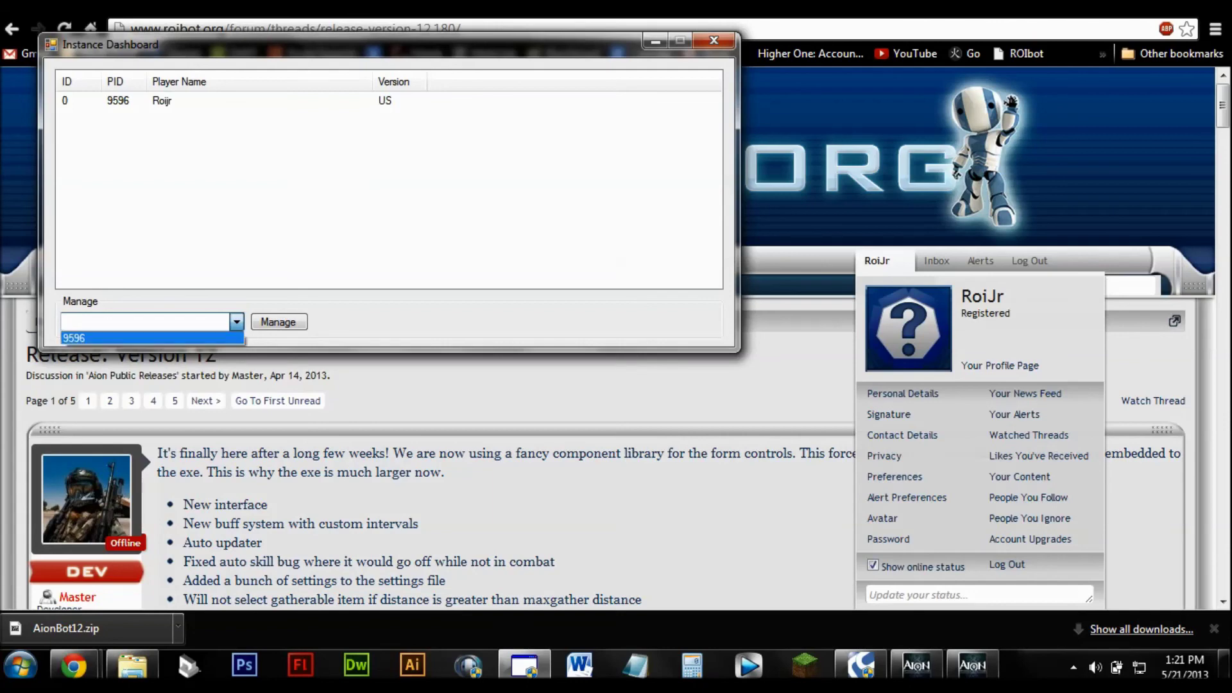
{"action": "key", "text": "Return"}
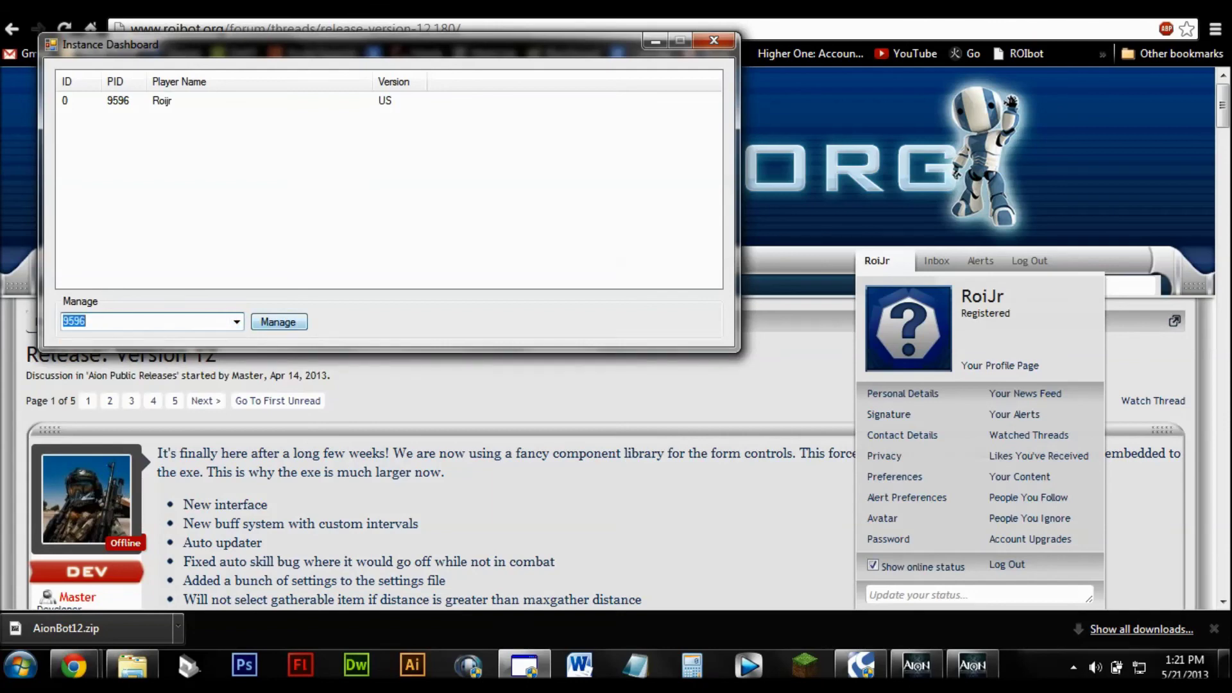
{"action": "key", "text": "Tab"}
{"action": "key", "text": "Return"}
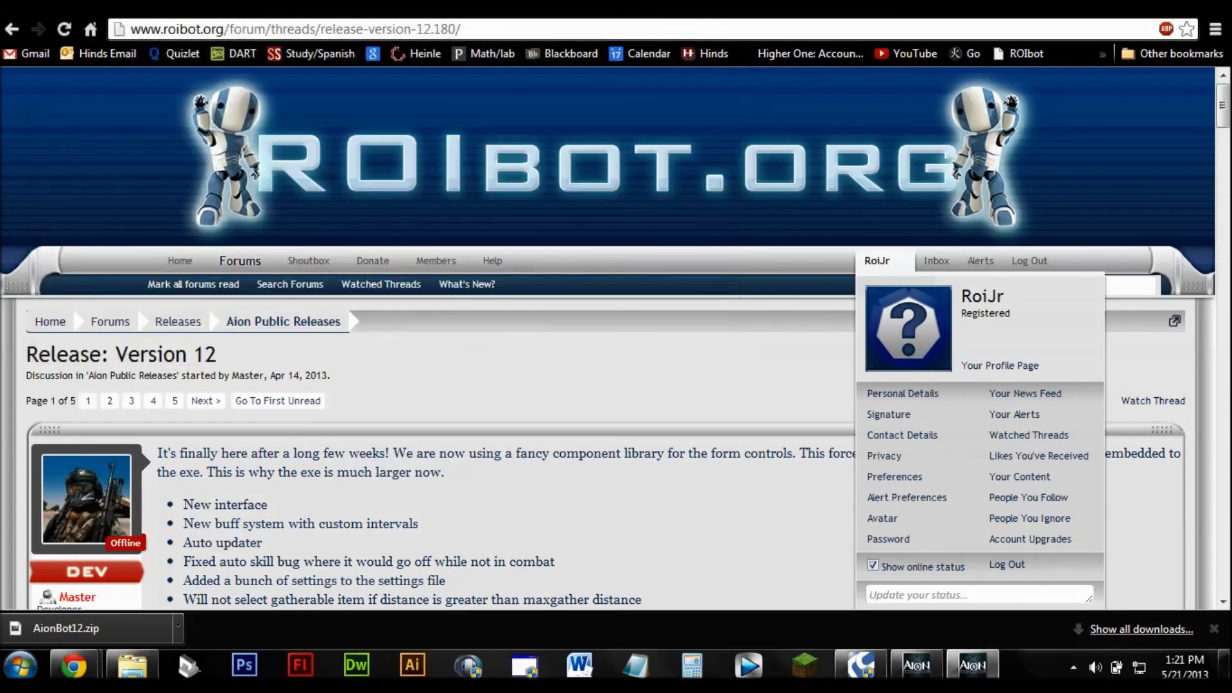